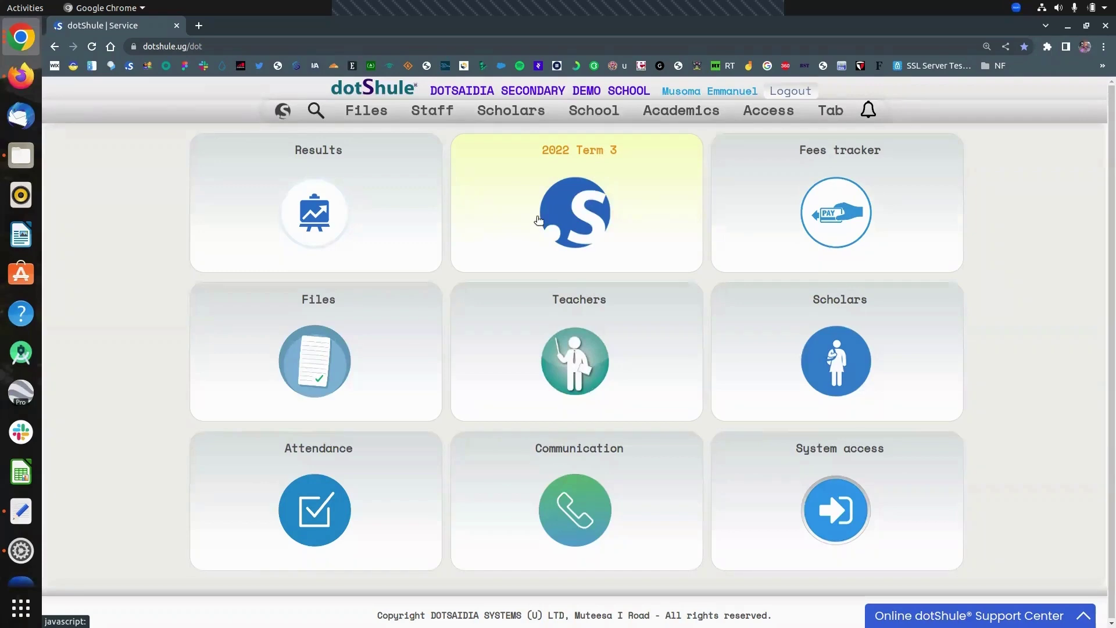
Reach Manage subject assessment papers under Results and open the class list for S.5.
{"action": "left_click", "coordinate": [319, 209]}
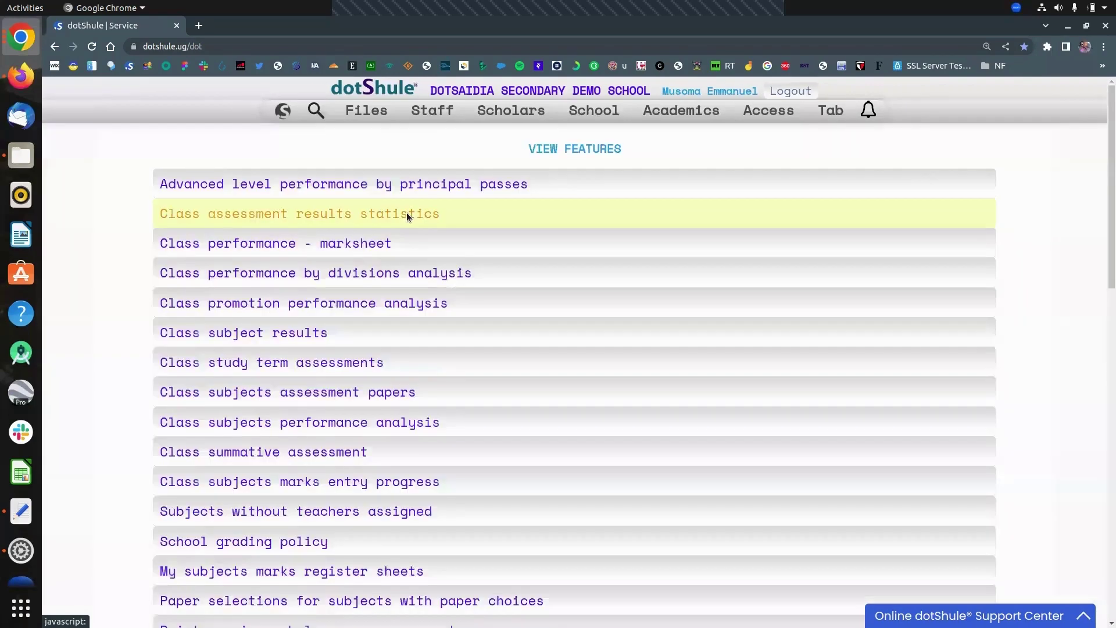
{"action": "scroll", "coordinate": [819, 365], "scroll_direction": "down", "scroll_amount": 5}
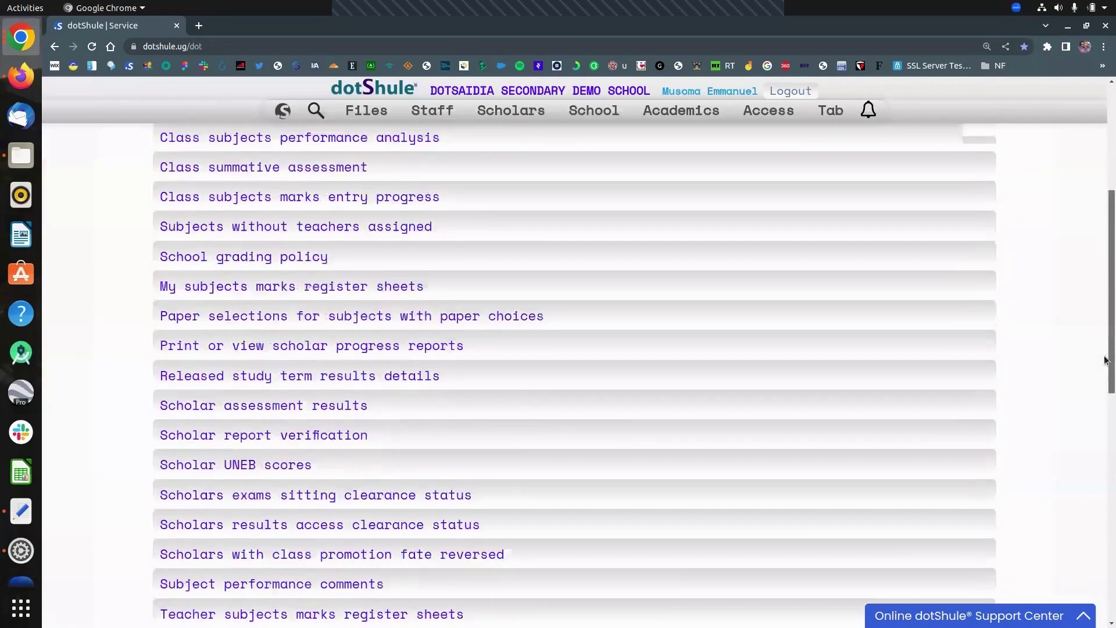
{"action": "scroll", "coordinate": [819, 364], "scroll_direction": "down", "scroll_amount": 5}
{"action": "scroll", "coordinate": [819, 365], "scroll_direction": "down", "scroll_amount": 2}
{"action": "left_click", "coordinate": [442, 358]}
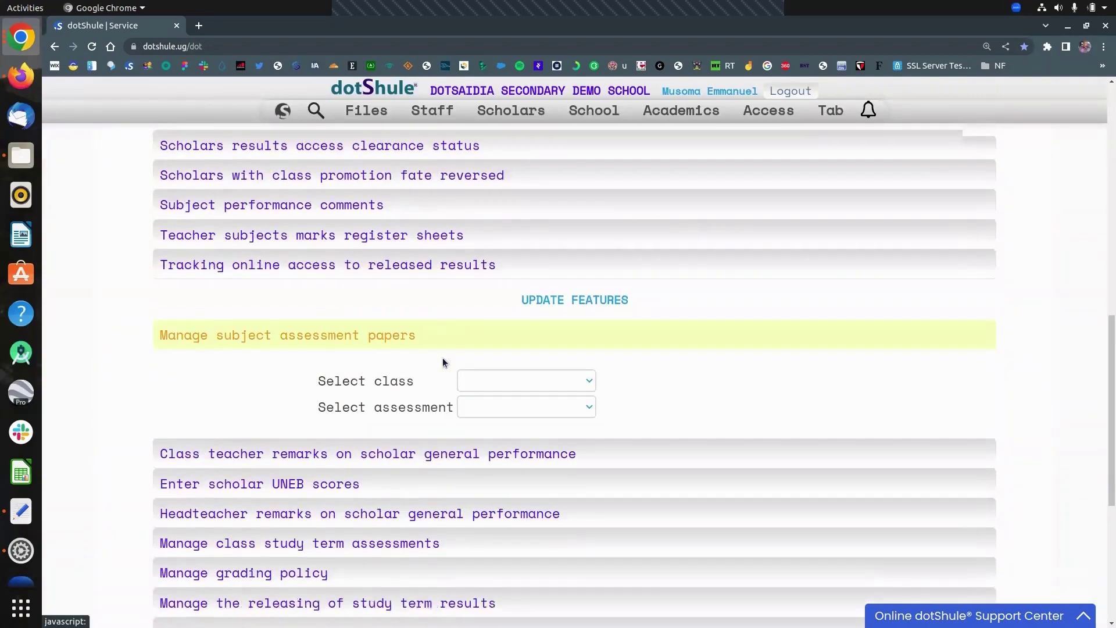
{"action": "scroll", "coordinate": [442, 357], "scroll_direction": "down", "scroll_amount": 2}
{"action": "left_click", "coordinate": [476, 316]}
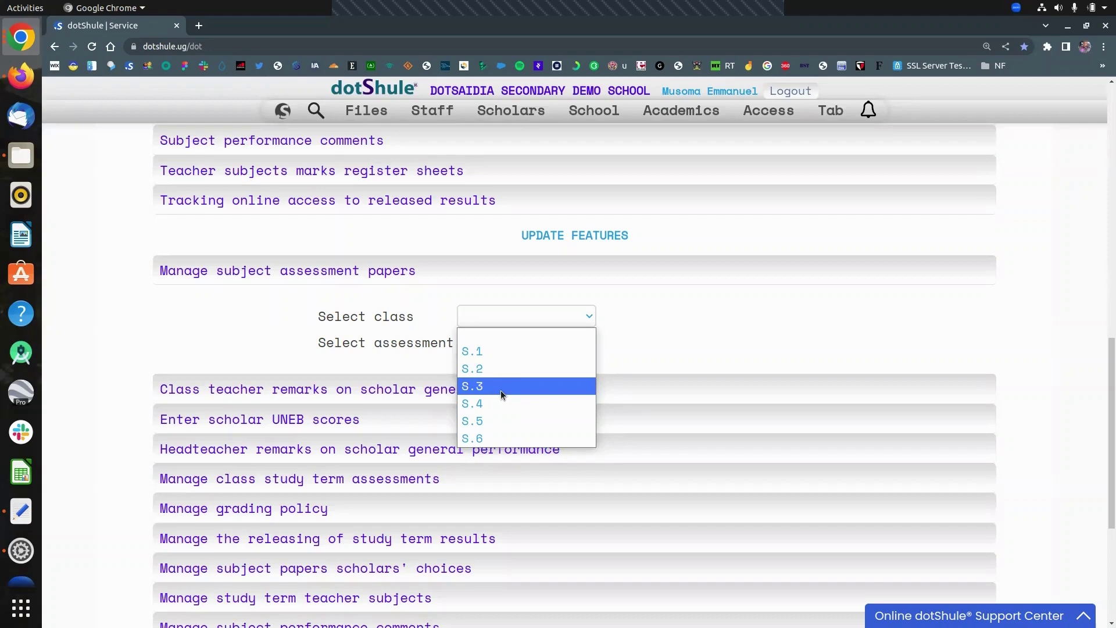
Choose class S.5 with MID TERM EXAMS and continue to the mid-term papers configuration.
{"action": "left_click", "coordinate": [502, 420]}
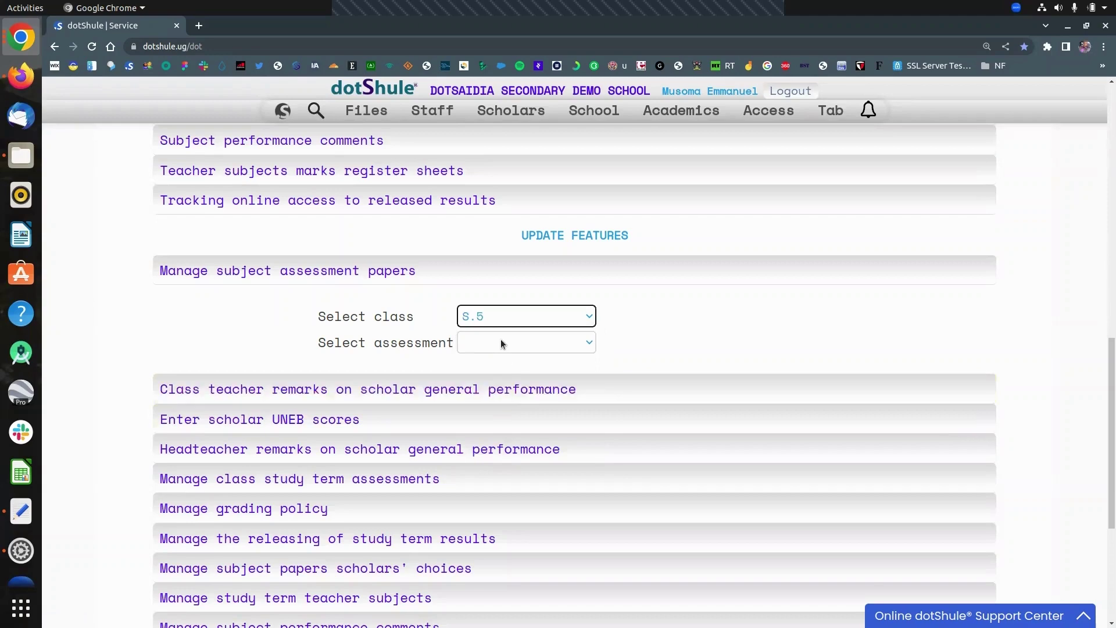
{"action": "left_click", "coordinate": [502, 339]}
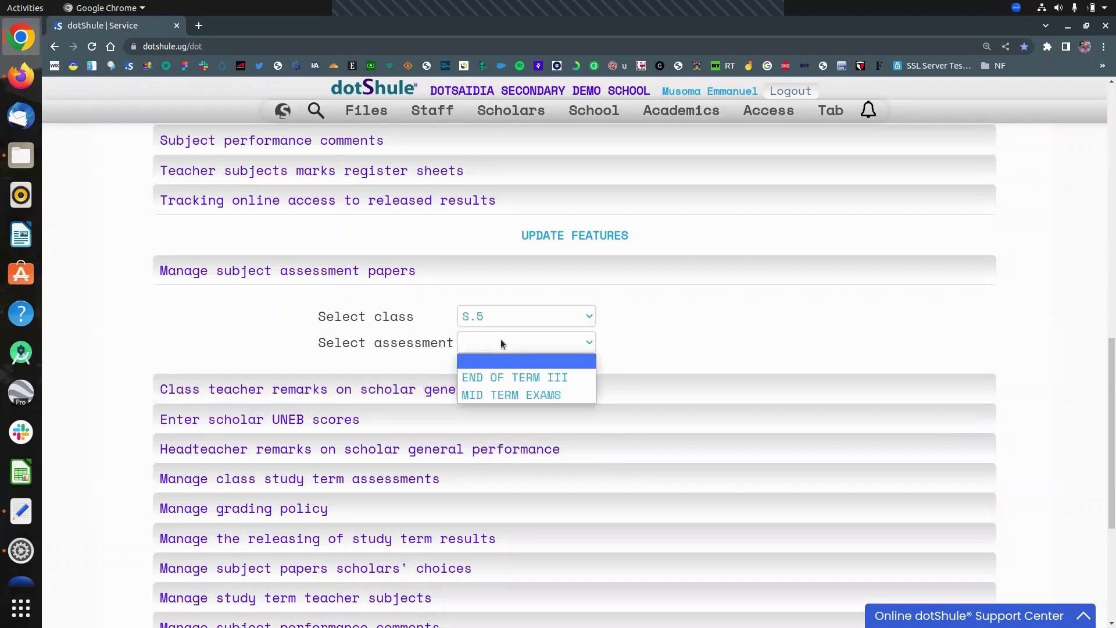
{"action": "left_click", "coordinate": [504, 397]}
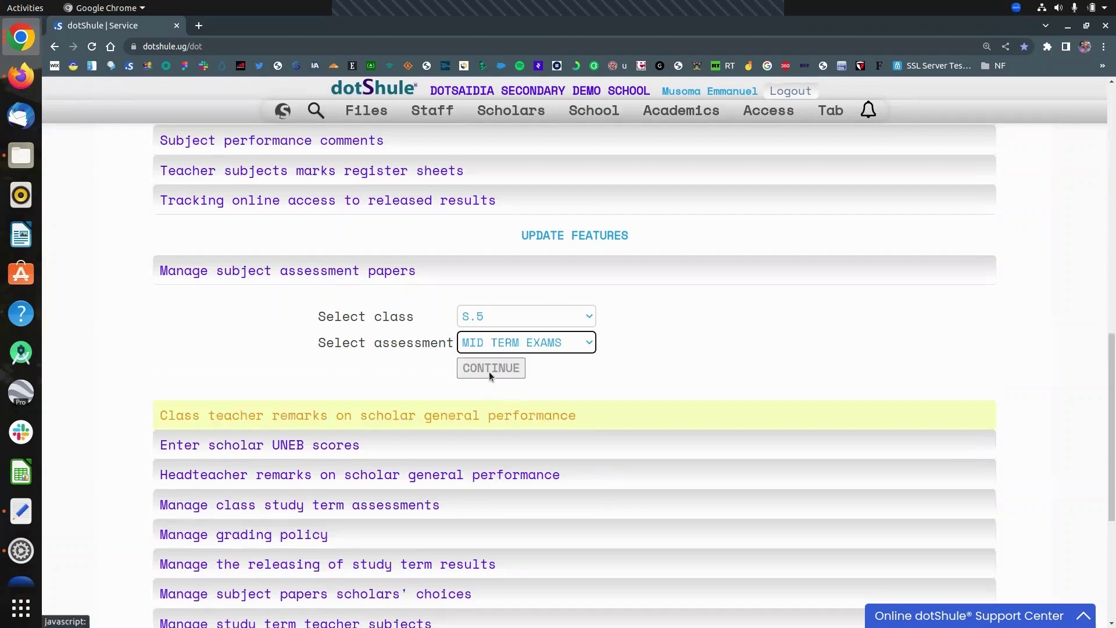
{"action": "left_click", "coordinate": [499, 340]}
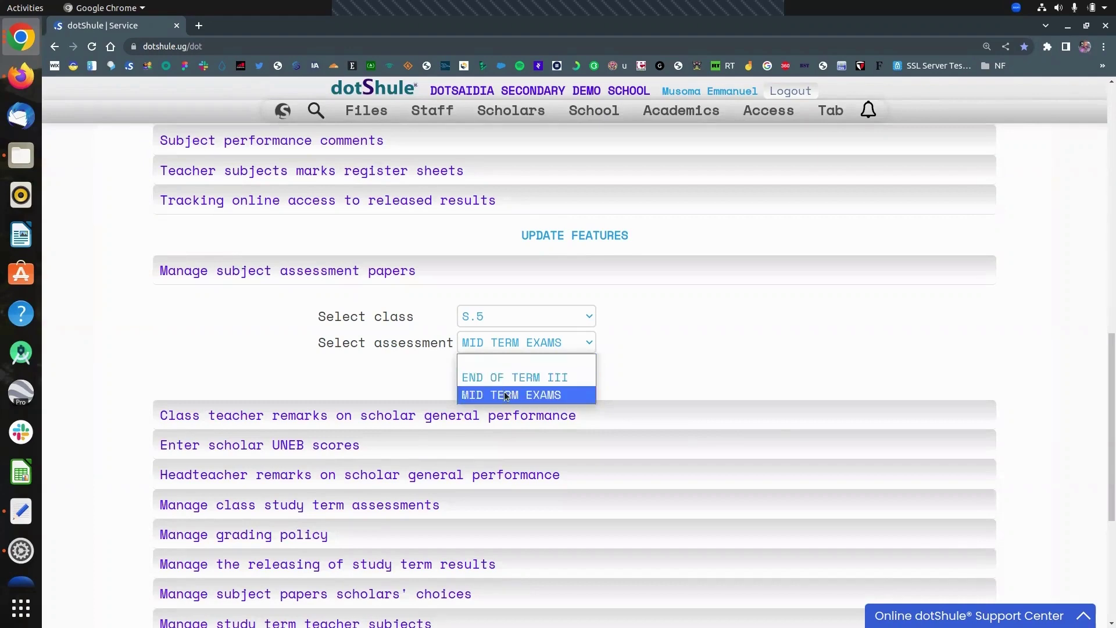
{"action": "left_click", "coordinate": [505, 395]}
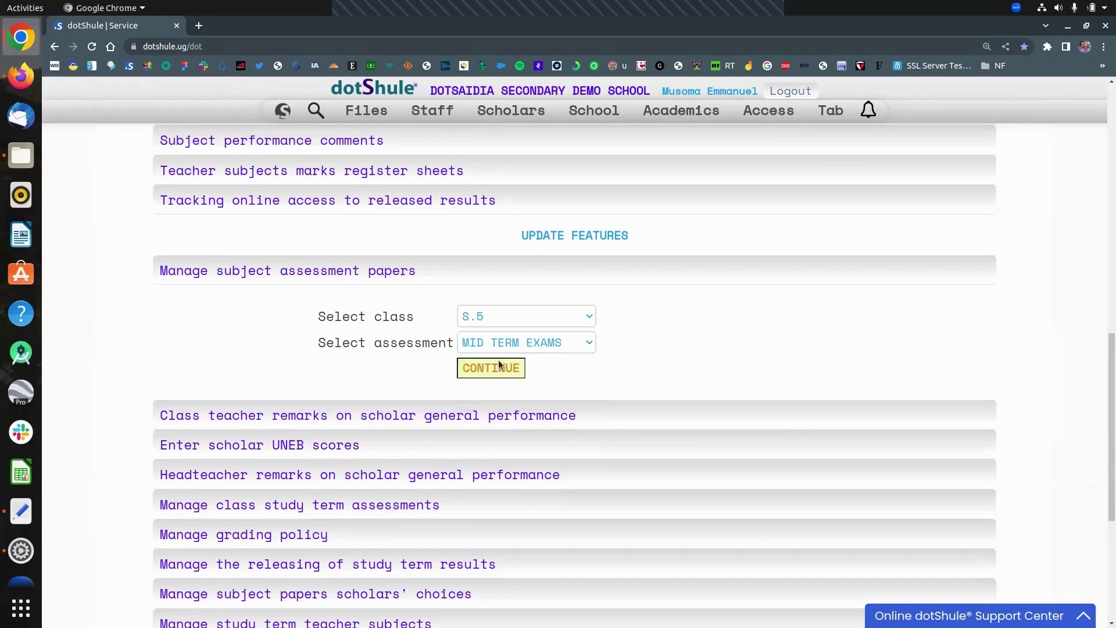
{"action": "left_click", "coordinate": [499, 365]}
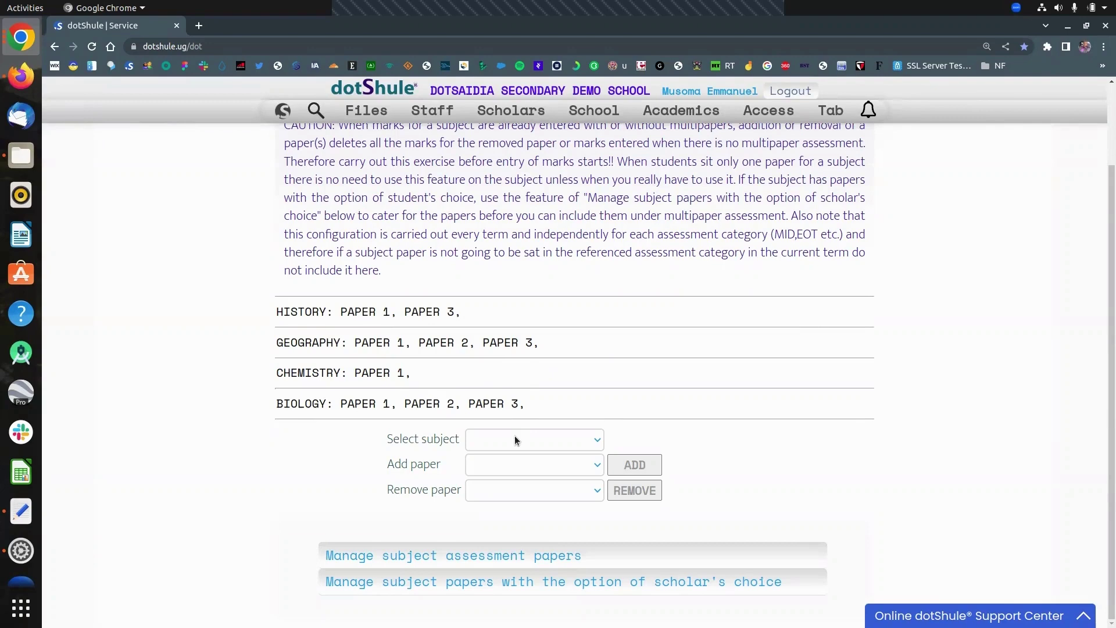
{"action": "scroll", "coordinate": [439, 273], "scroll_direction": "up", "scroll_amount": 2}
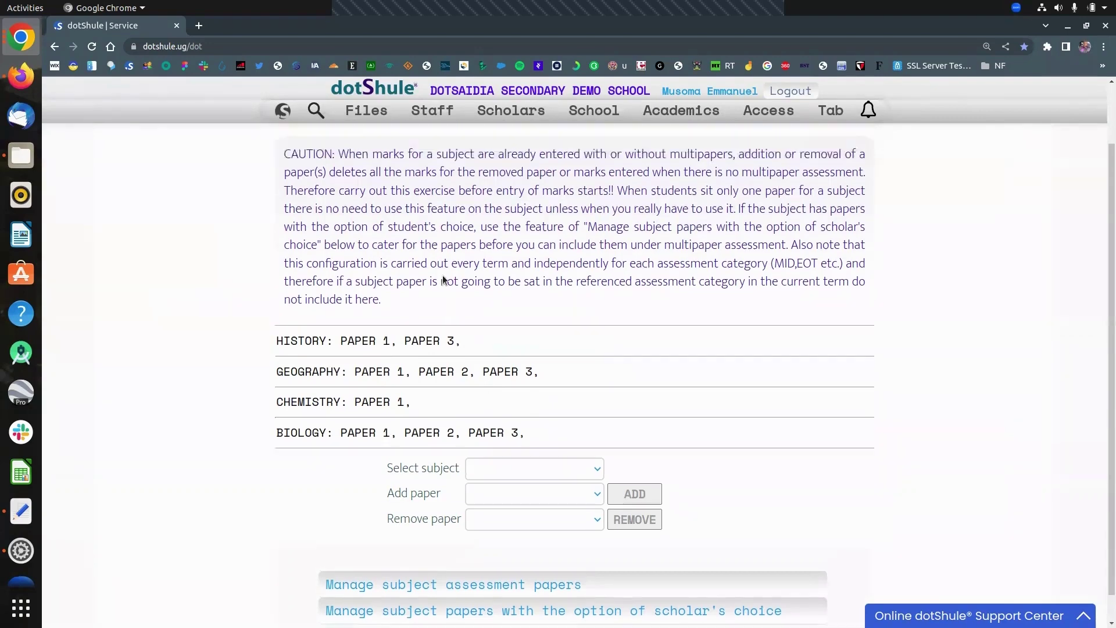
{"action": "scroll", "coordinate": [442, 275], "scroll_direction": "down", "scroll_amount": 2}
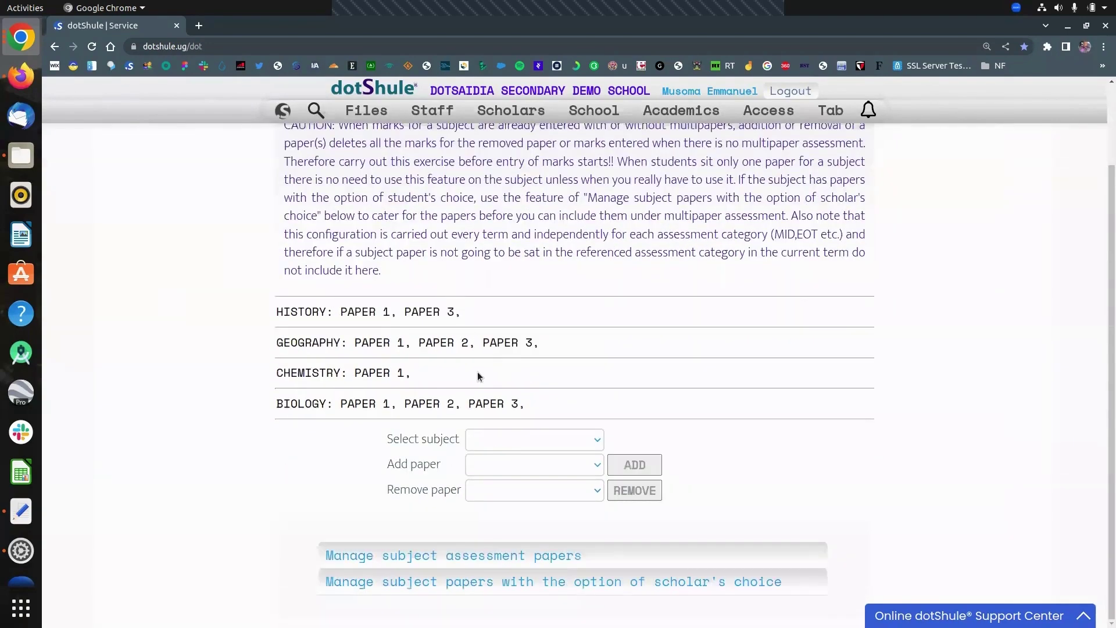
Add Paper 1, Paper 2 and Paper 3 to FINE ART's S.5 mid-term assessment papers.
{"action": "left_click", "coordinate": [503, 441]}
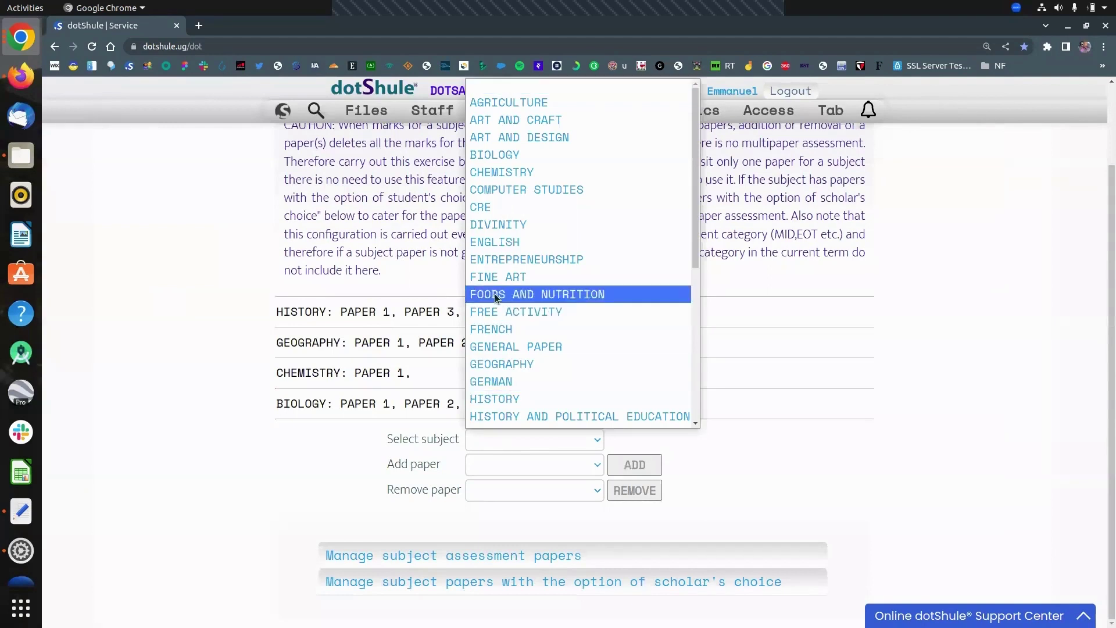
{"action": "left_click", "coordinate": [497, 277]}
{"action": "left_click", "coordinate": [500, 461]}
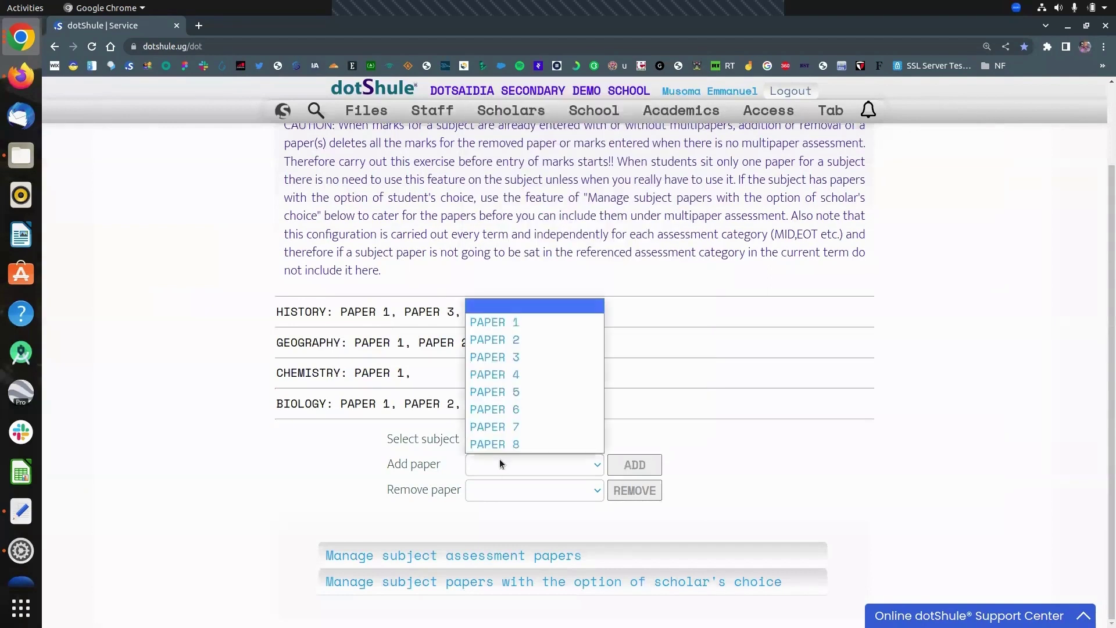
{"action": "left_click", "coordinate": [489, 322]}
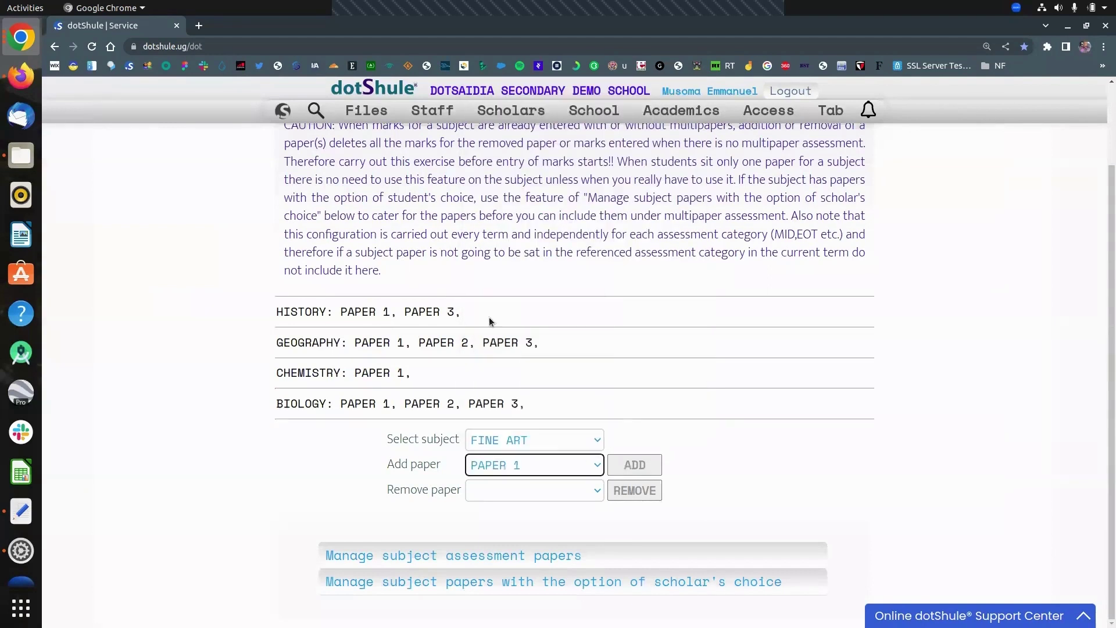
{"action": "left_click", "coordinate": [636, 465]}
{"action": "left_click", "coordinate": [516, 470]}
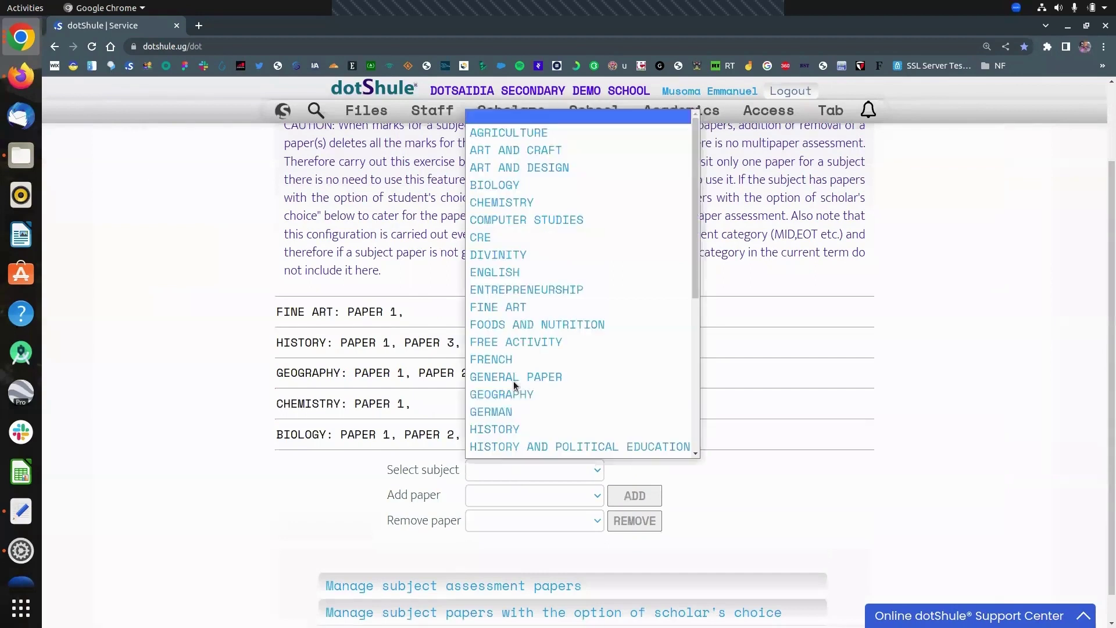
{"action": "left_click", "coordinate": [504, 304]}
{"action": "left_click", "coordinate": [512, 496]}
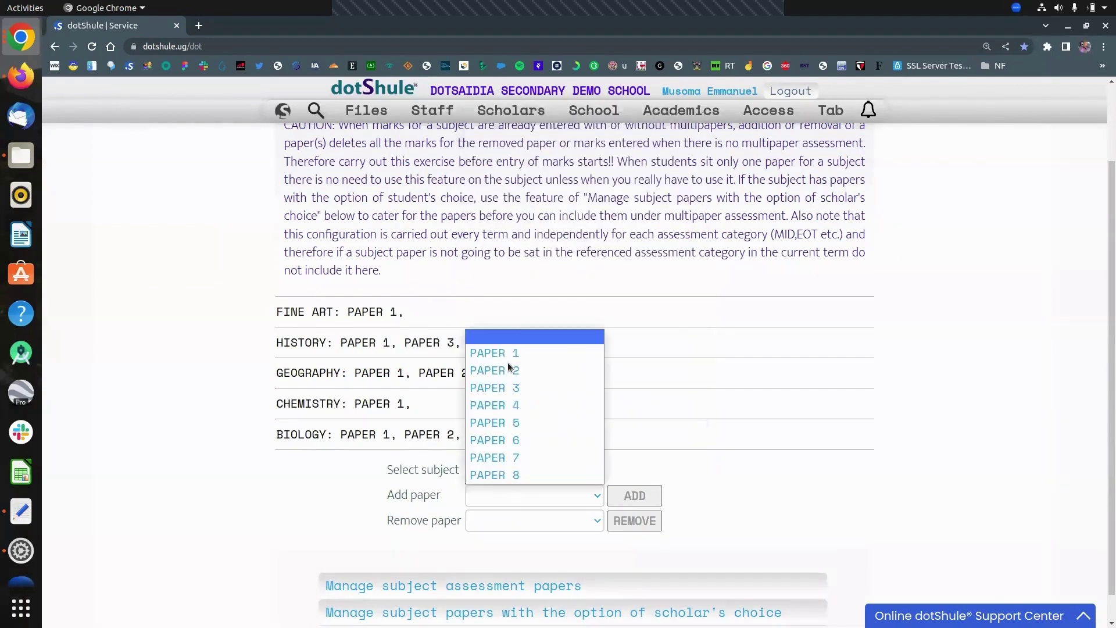
{"action": "left_click", "coordinate": [509, 365]}
{"action": "left_click", "coordinate": [627, 496]}
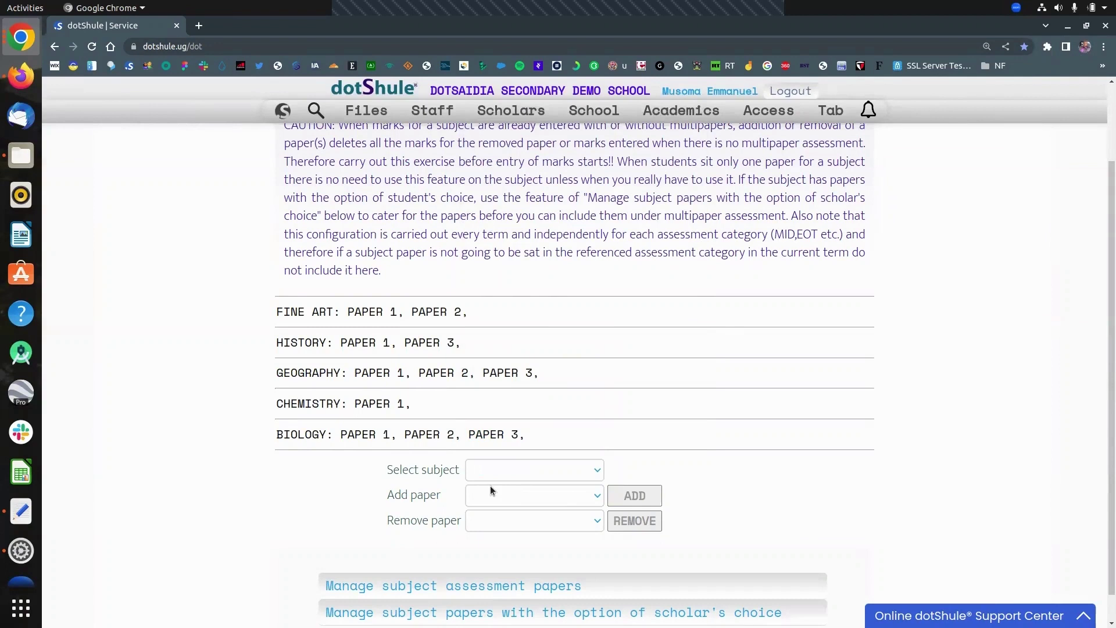
{"action": "left_click", "coordinate": [484, 467]}
{"action": "scroll", "coordinate": [489, 419], "scroll_direction": "down", "scroll_amount": 1}
{"action": "left_click", "coordinate": [502, 293]}
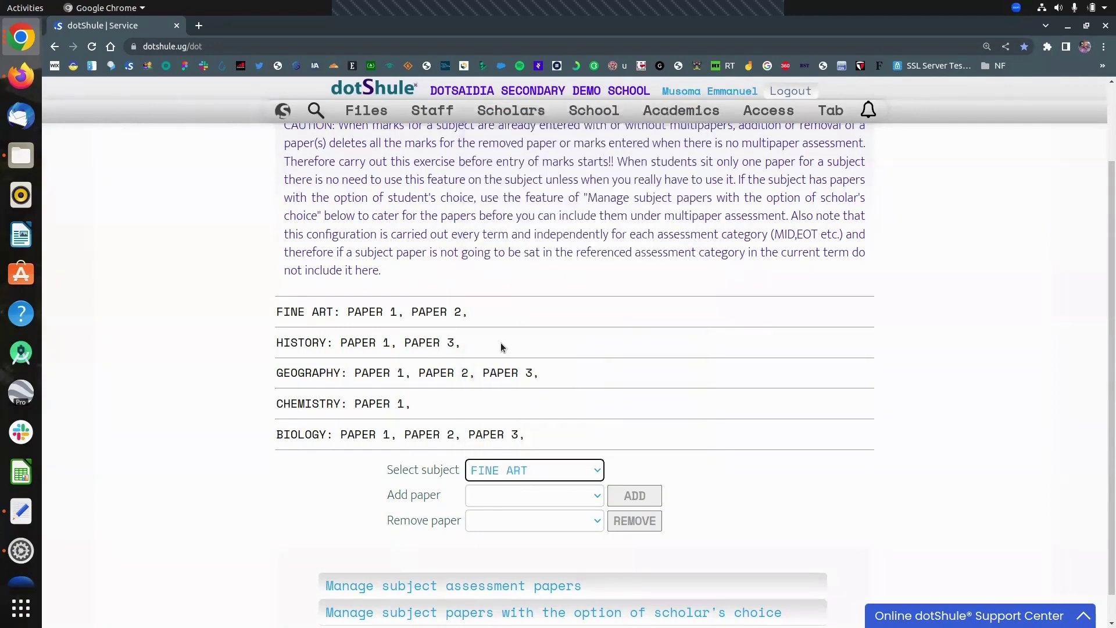
{"action": "left_click", "coordinate": [502, 494]}
{"action": "left_click", "coordinate": [499, 385]}
{"action": "left_click", "coordinate": [645, 498]}
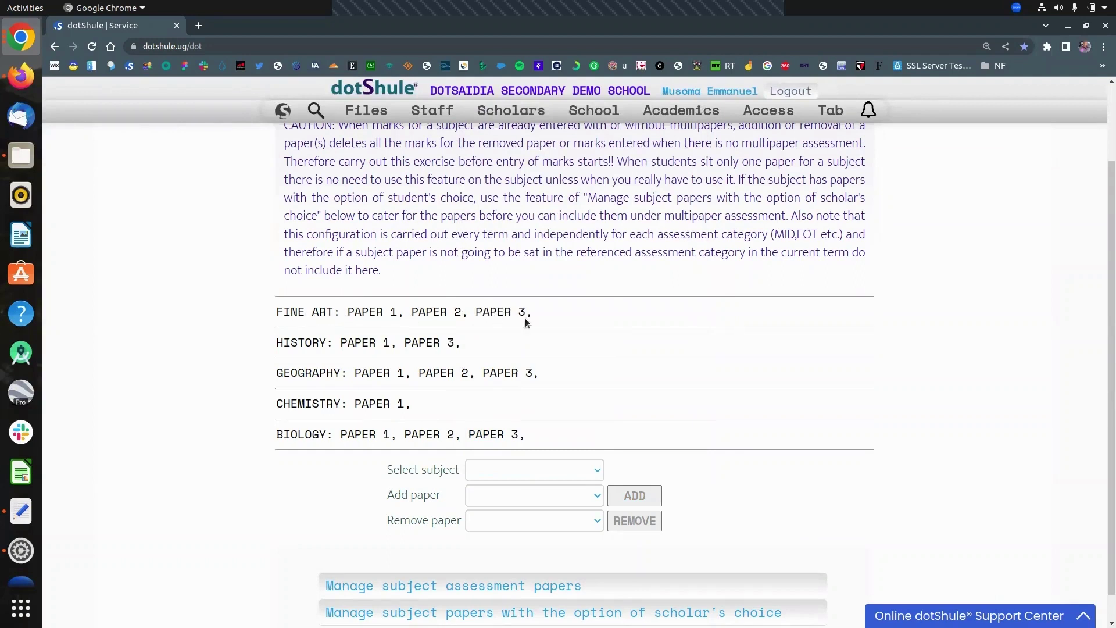
{"action": "scroll", "coordinate": [539, 436], "scroll_direction": "down", "scroll_amount": 1}
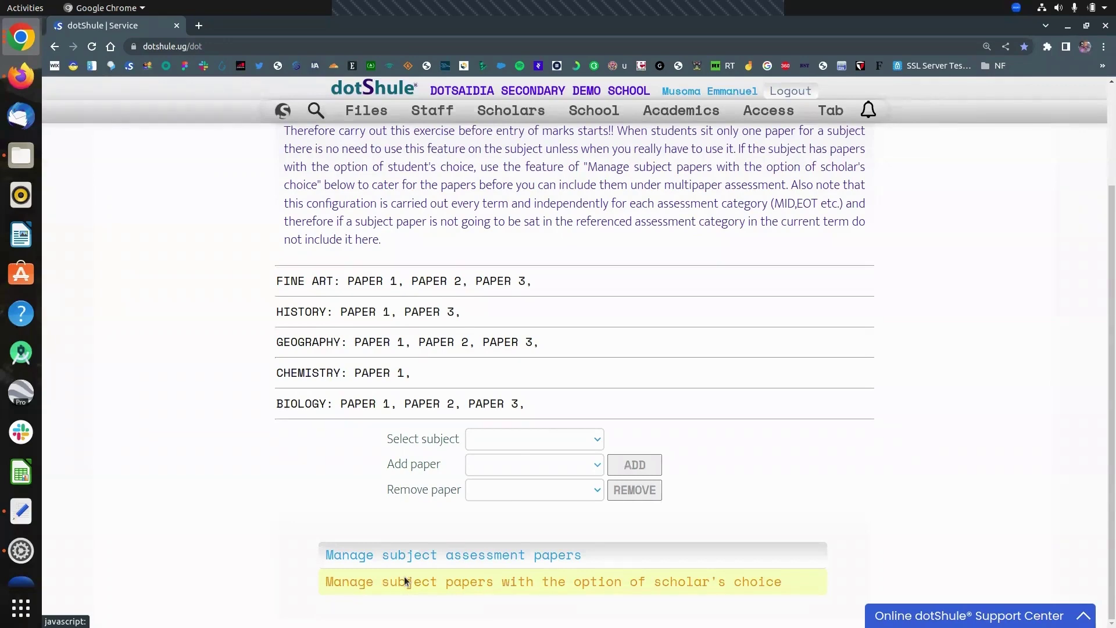
Load the scholar's-choice papers form for class S.5.
{"action": "left_click", "coordinate": [596, 581]}
{"action": "scroll", "coordinate": [595, 580], "scroll_direction": "down", "scroll_amount": 1}
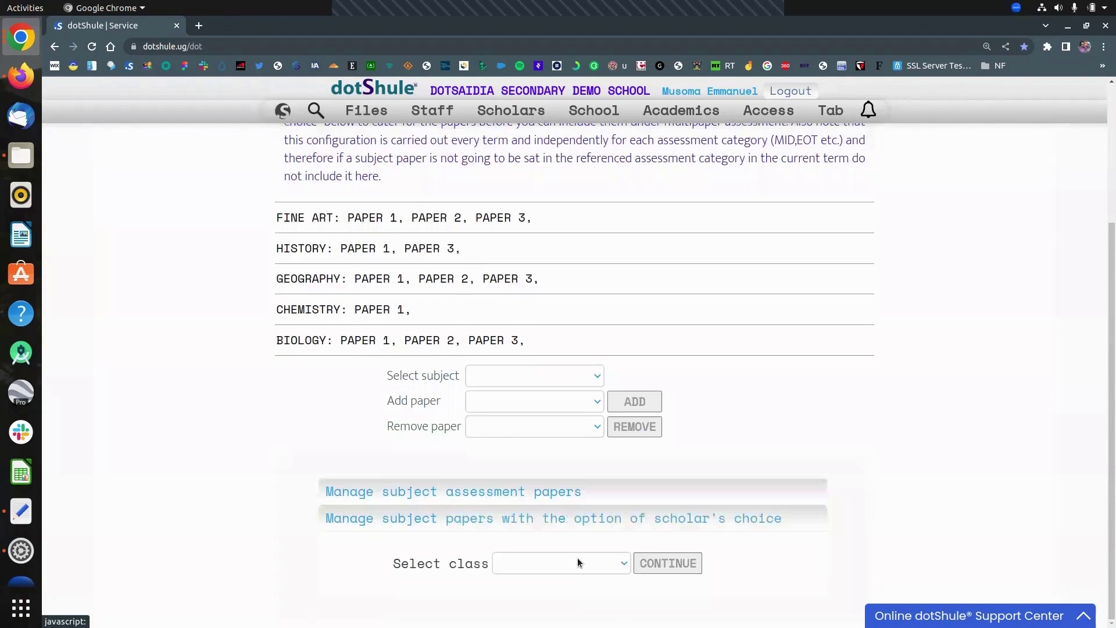
{"action": "left_click", "coordinate": [577, 561]}
{"action": "left_click", "coordinate": [569, 525]}
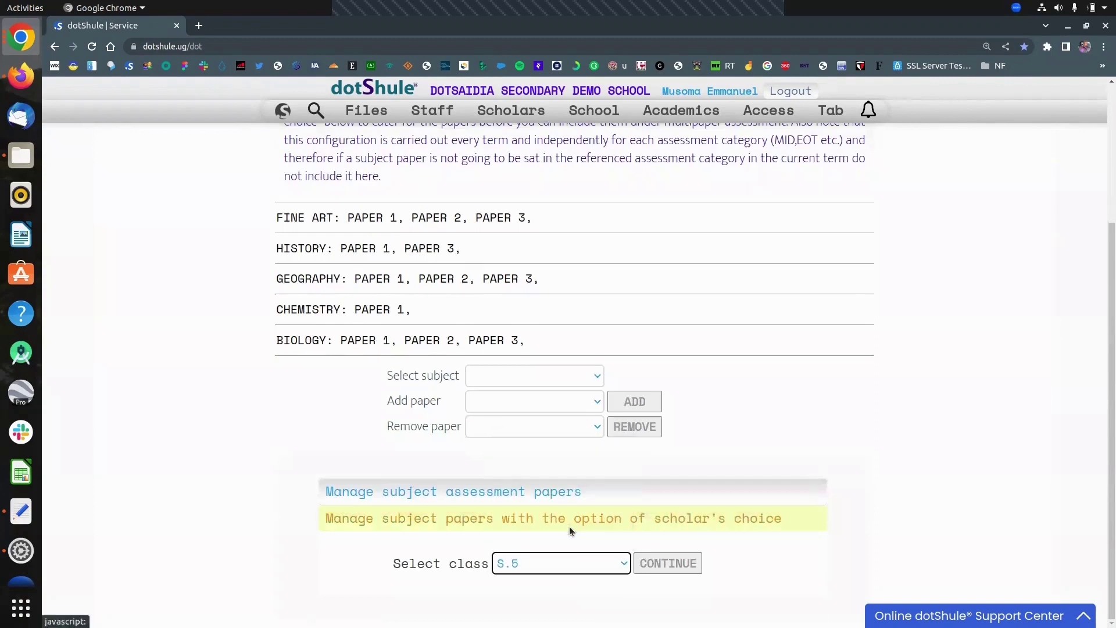
{"action": "left_click", "coordinate": [657, 567]}
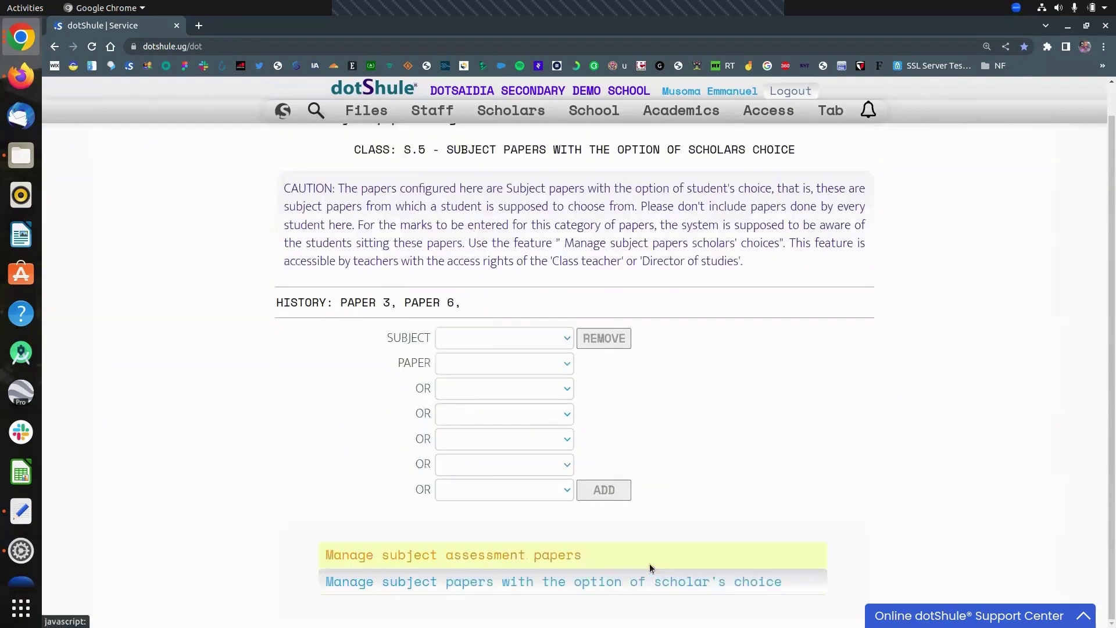
Save FINE ART Paper 4 or Paper 5 as an S.5 scholar's-choice option.
{"action": "left_click", "coordinate": [456, 335]}
{"action": "left_click", "coordinate": [456, 214]}
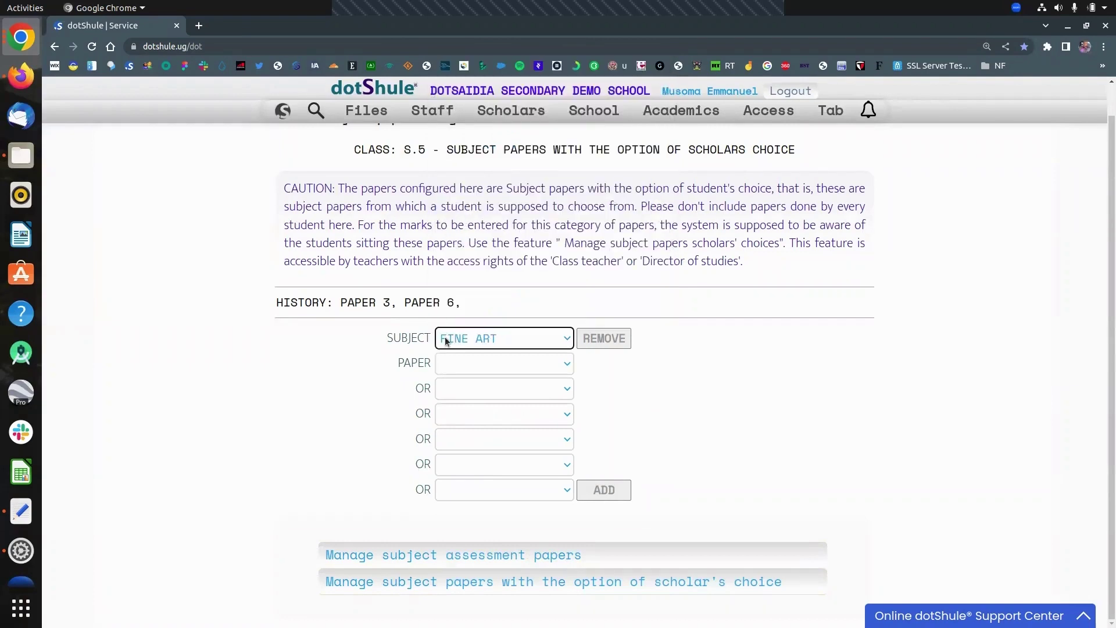
{"action": "left_click", "coordinate": [453, 366]}
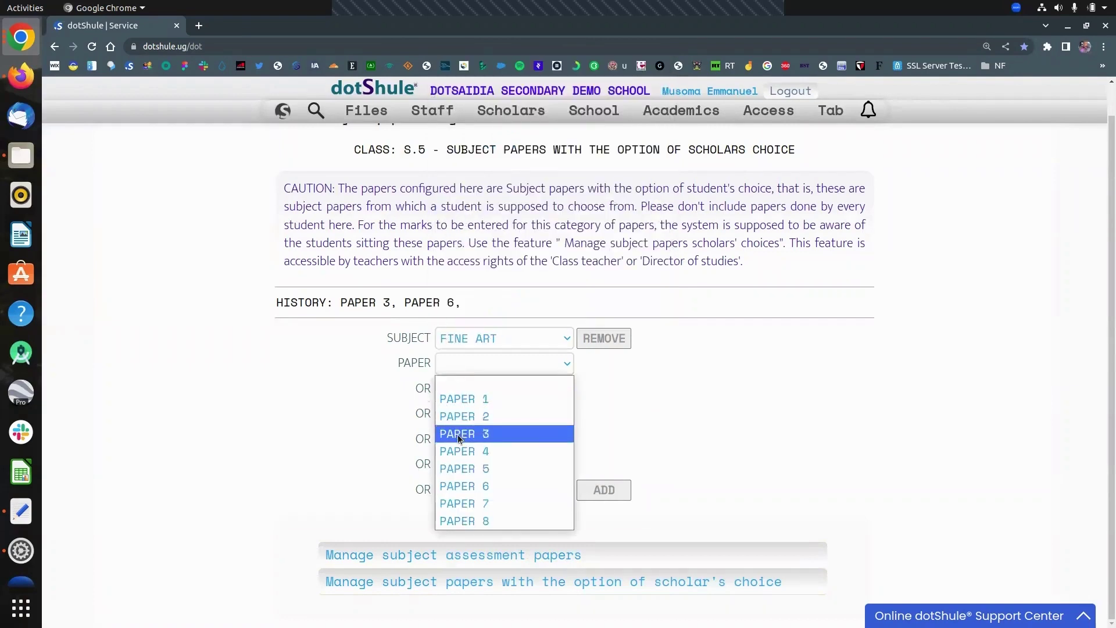
{"action": "left_click", "coordinate": [460, 452]}
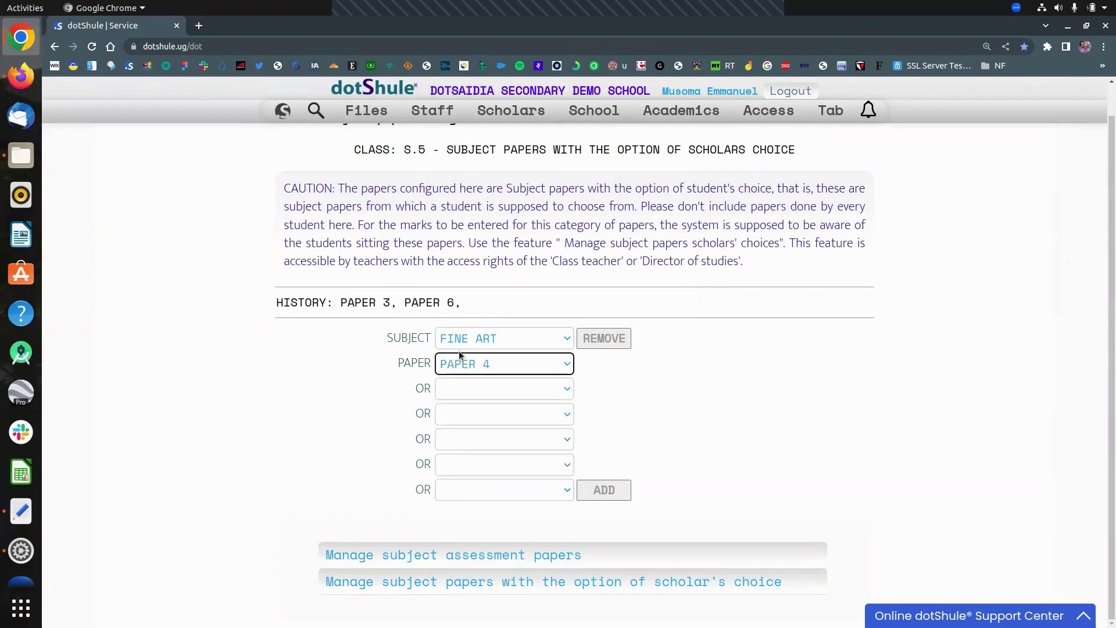
{"action": "left_click", "coordinate": [462, 386]}
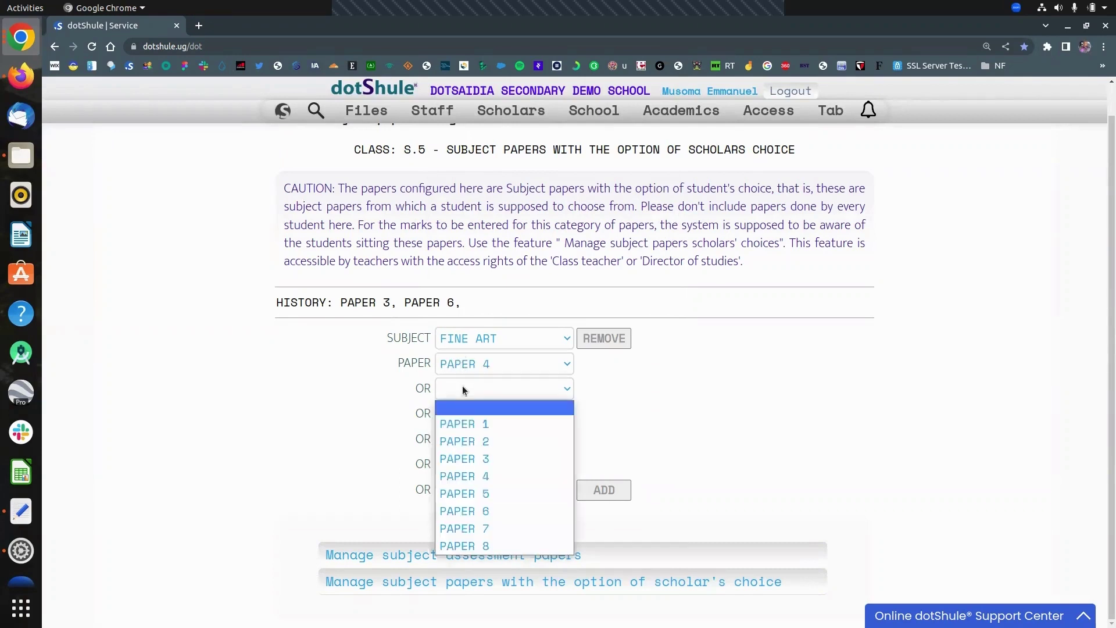
{"action": "left_click", "coordinate": [475, 493]}
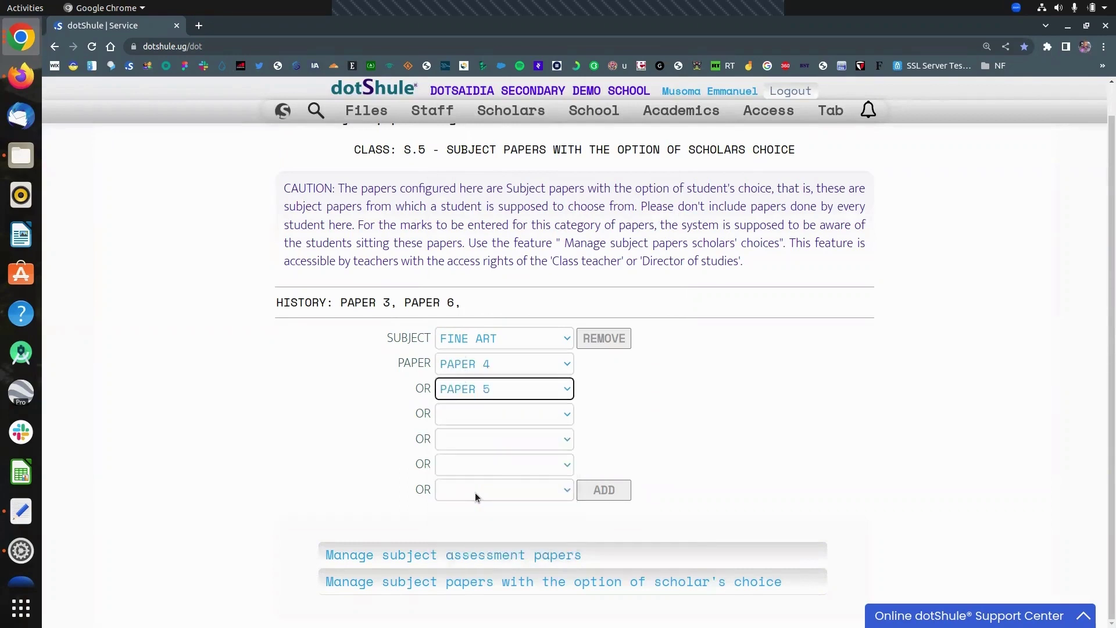
{"action": "left_click", "coordinate": [604, 491]}
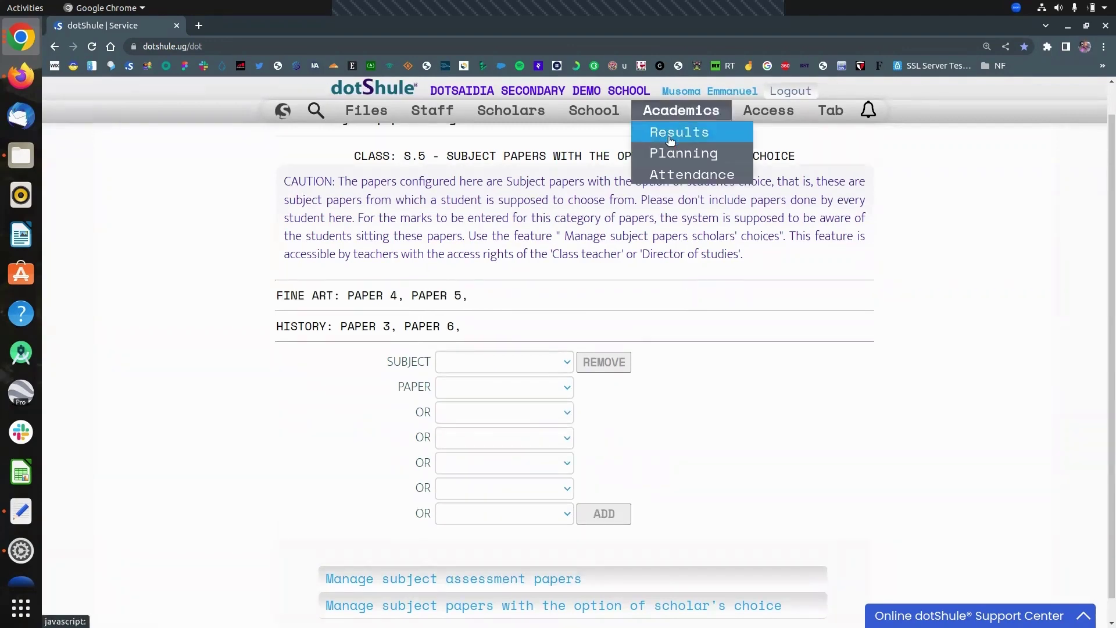
Return to Manage subject assessment papers under Results and open the class list.
{"action": "left_click", "coordinate": [678, 131]}
{"action": "scroll", "coordinate": [444, 330], "scroll_direction": "down", "scroll_amount": 1}
{"action": "scroll", "coordinate": [461, 346], "scroll_direction": "down", "scroll_amount": 7}
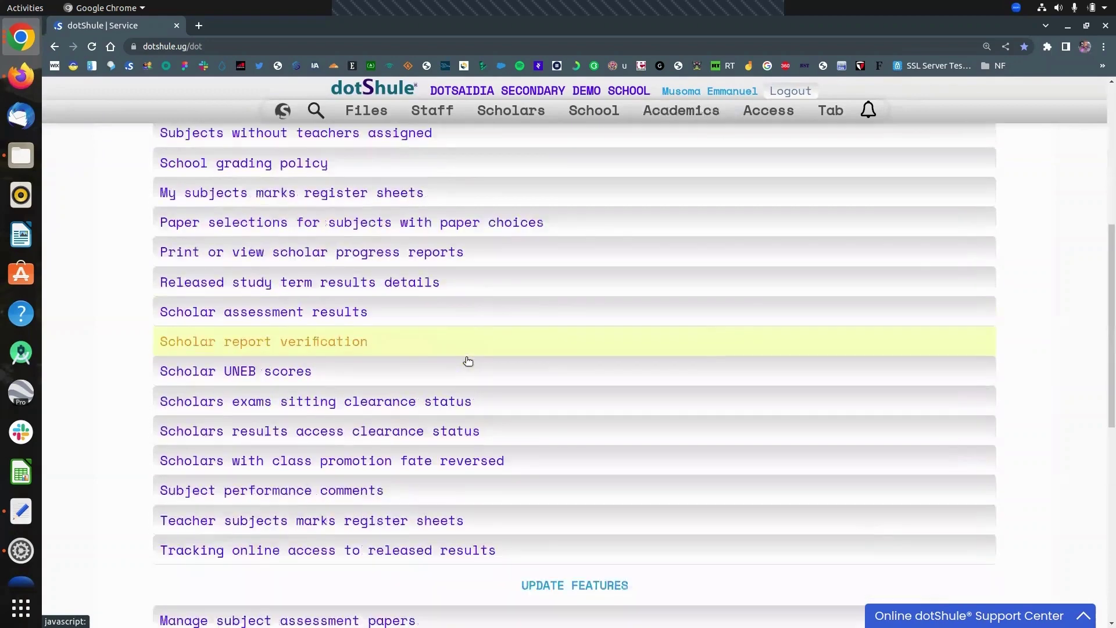
{"action": "scroll", "coordinate": [466, 361], "scroll_direction": "down", "scroll_amount": 4}
{"action": "scroll", "coordinate": [454, 359], "scroll_direction": "down", "scroll_amount": 2}
{"action": "left_click", "coordinate": [368, 350]}
{"action": "scroll", "coordinate": [393, 332], "scroll_direction": "down", "scroll_amount": 1}
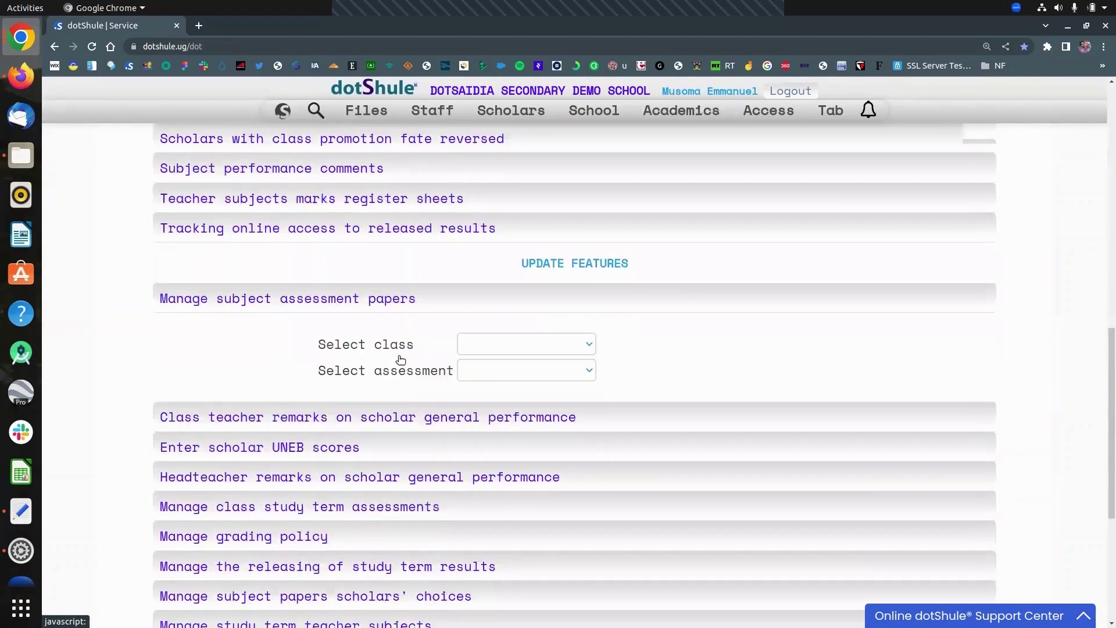
{"action": "scroll", "coordinate": [472, 288], "scroll_direction": "down", "scroll_amount": 2}
{"action": "left_click", "coordinate": [501, 268]}
Load the S.5 MID TERM EXAMS papers configuration again.
{"action": "left_click", "coordinate": [501, 376]}
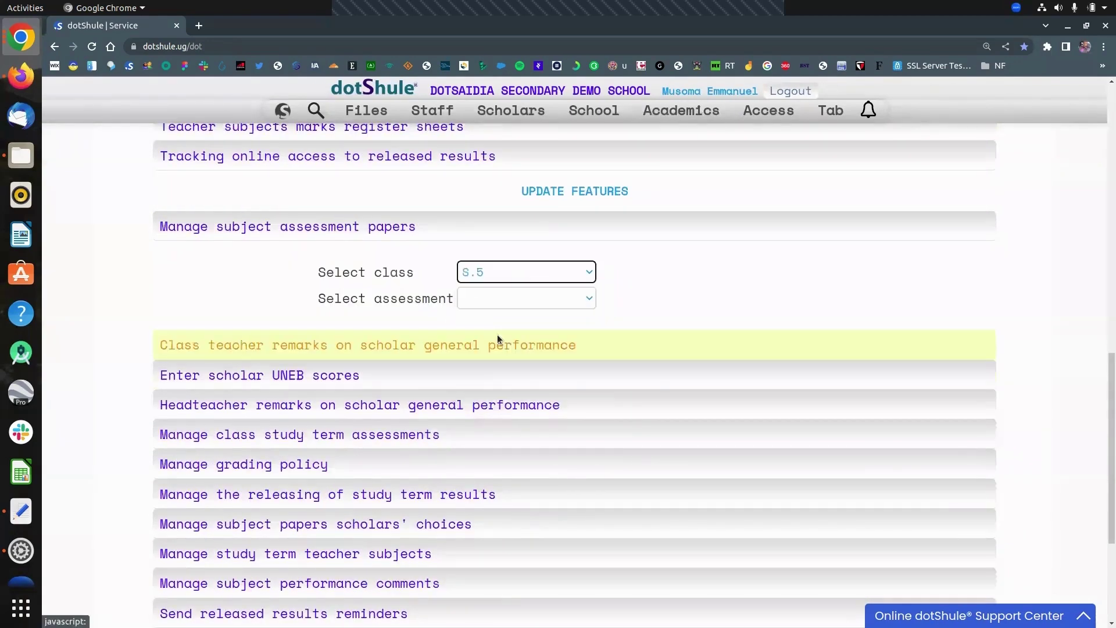
{"action": "left_click", "coordinate": [497, 304]}
{"action": "left_click", "coordinate": [497, 349]}
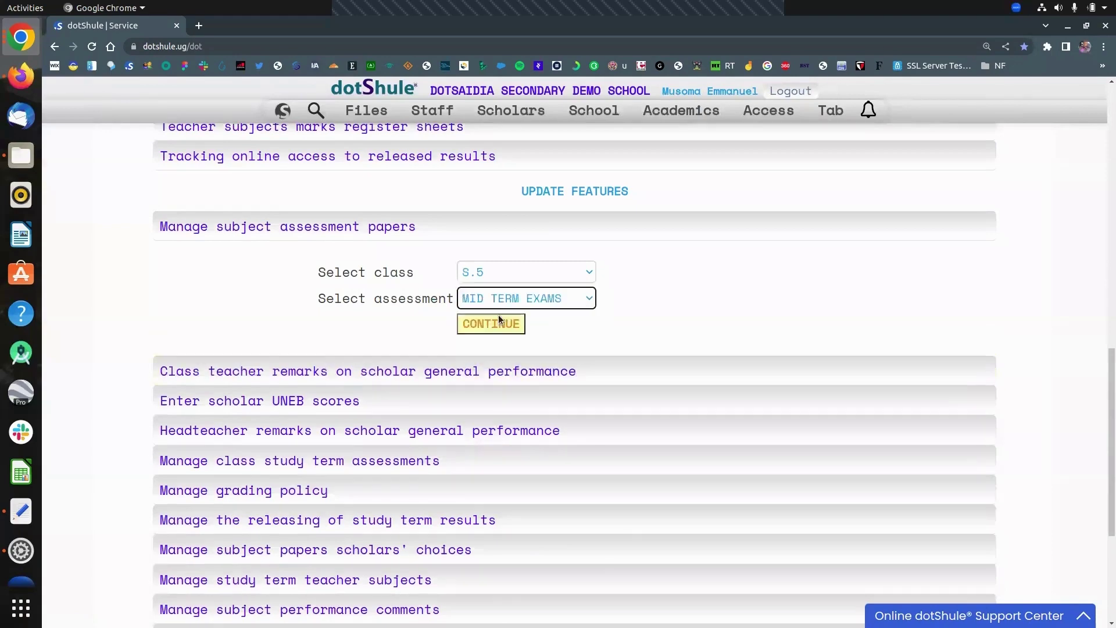
{"action": "left_click", "coordinate": [499, 320]}
Add Paper 4 and Paper 5 to FINE ART so it lists Papers 1–5.
{"action": "left_click", "coordinate": [489, 439]}
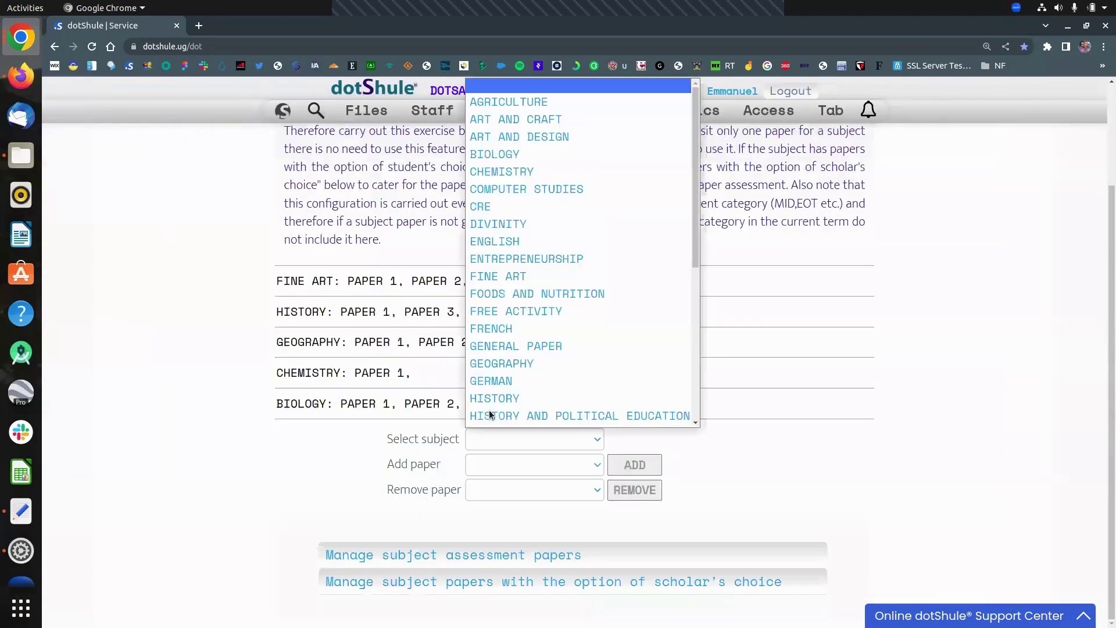
{"action": "left_click", "coordinate": [495, 263]}
{"action": "left_click", "coordinate": [494, 463]}
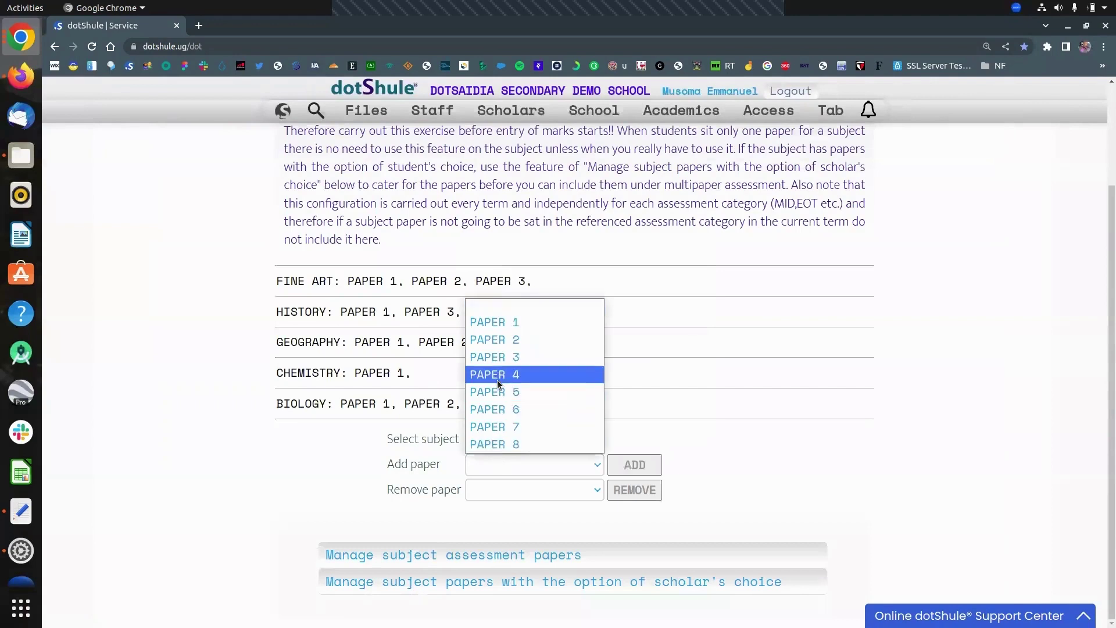
{"action": "left_click", "coordinate": [498, 379]}
{"action": "left_click", "coordinate": [632, 465]}
{"action": "left_click", "coordinate": [498, 445]}
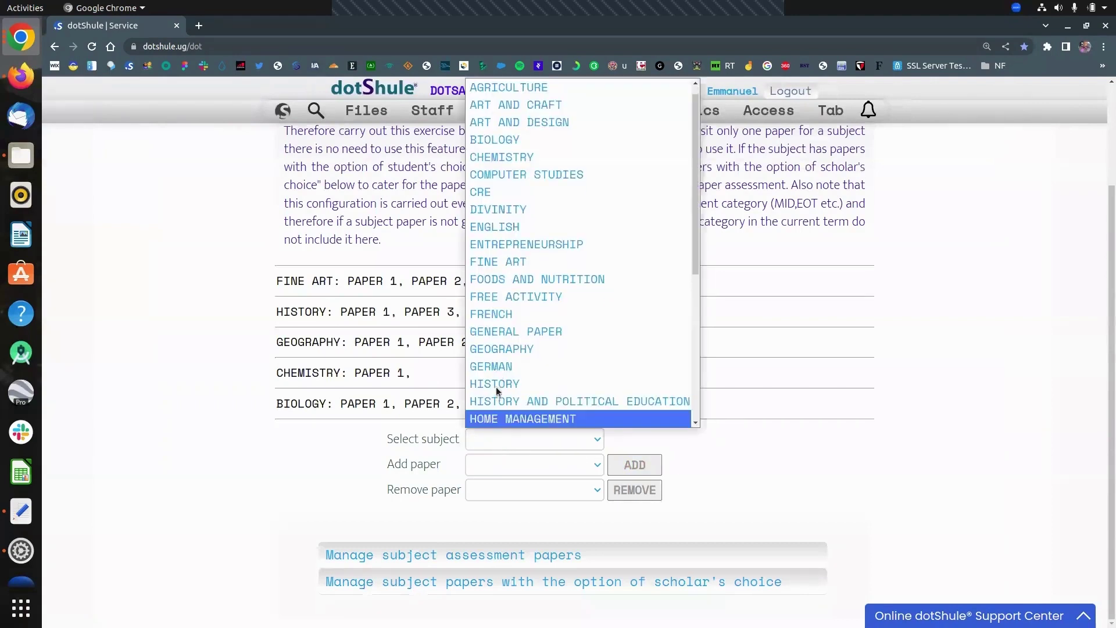
{"action": "left_click", "coordinate": [490, 264]}
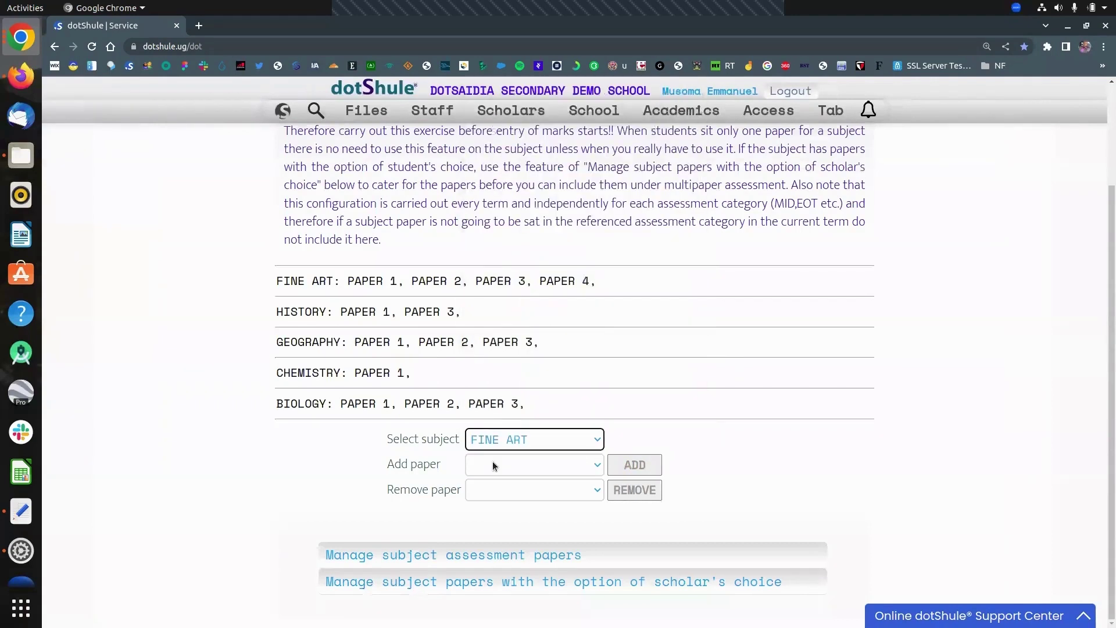
{"action": "left_click", "coordinate": [492, 461]}
{"action": "left_click", "coordinate": [503, 386]}
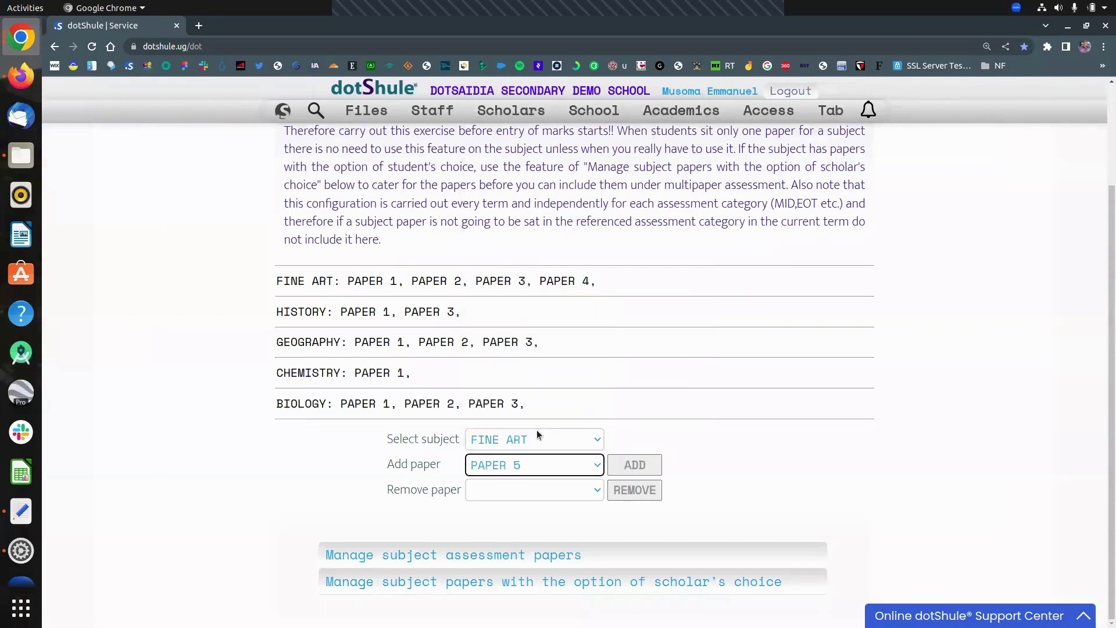
{"action": "left_click", "coordinate": [631, 456]}
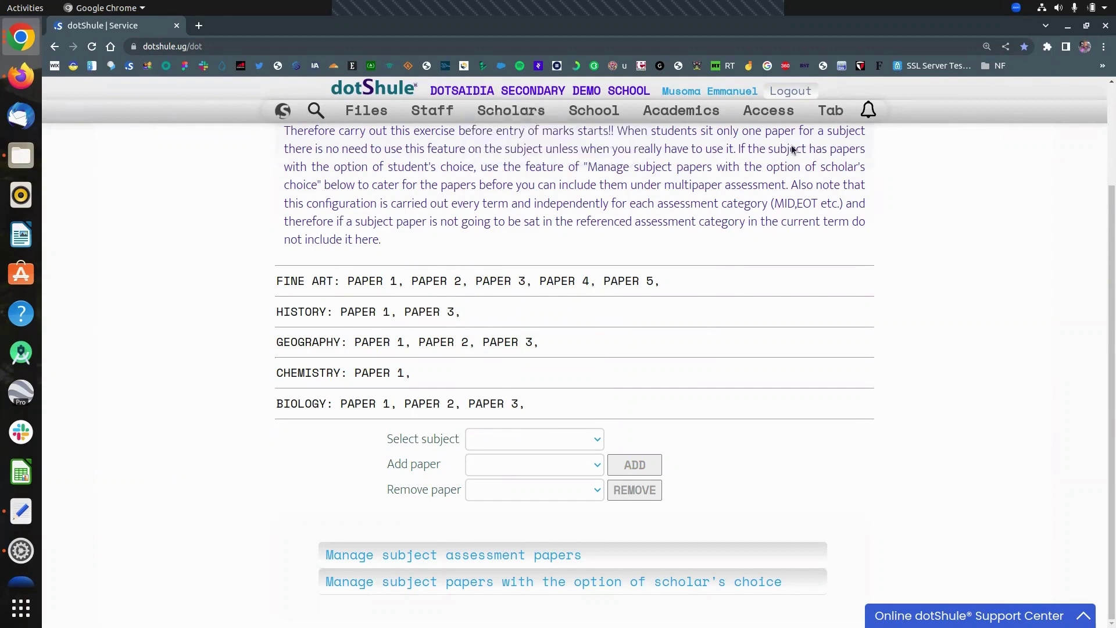
In a new tab, run a first Class scholars undertaking a subject report for FINE ART, THIRD TERM.
{"action": "left_click", "coordinate": [834, 110]}
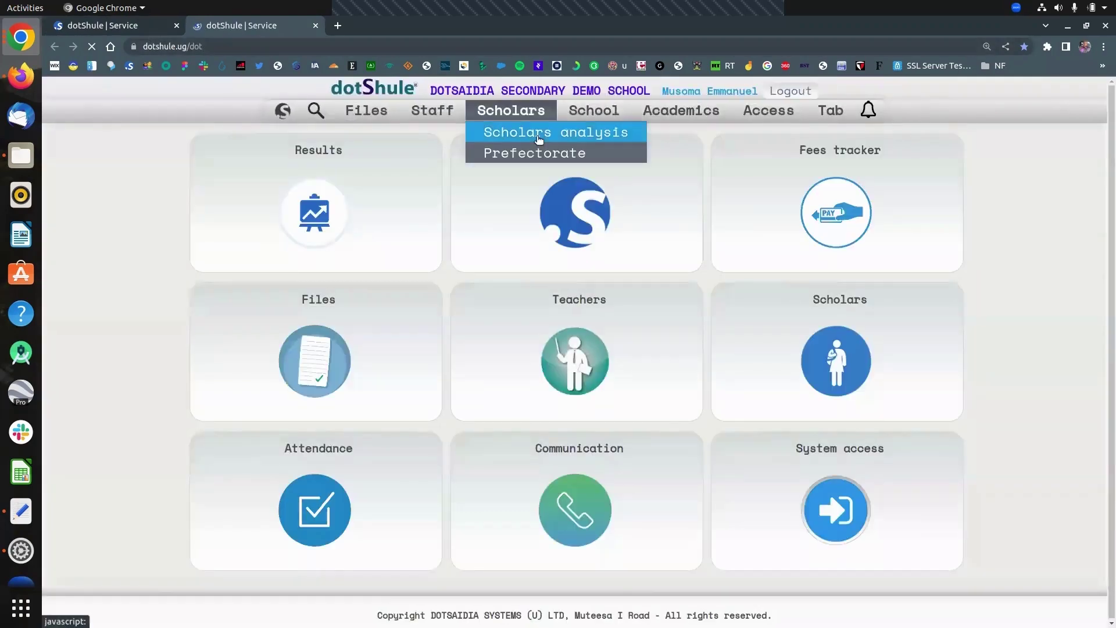
{"action": "left_click", "coordinate": [537, 133]}
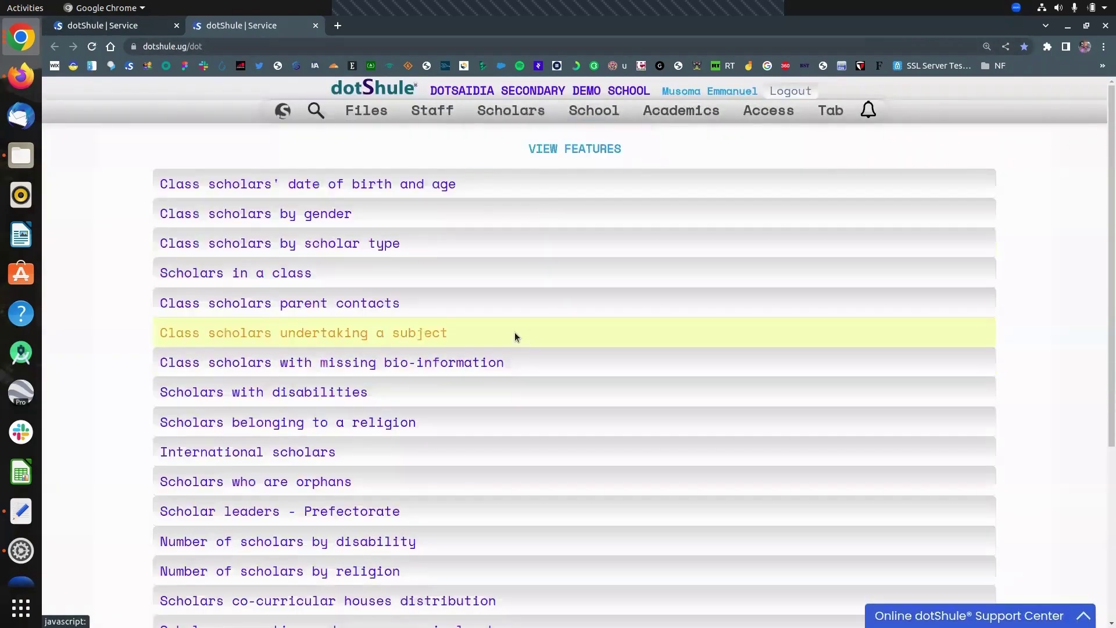
{"action": "left_click", "coordinate": [515, 332]}
{"action": "left_click", "coordinate": [470, 225]}
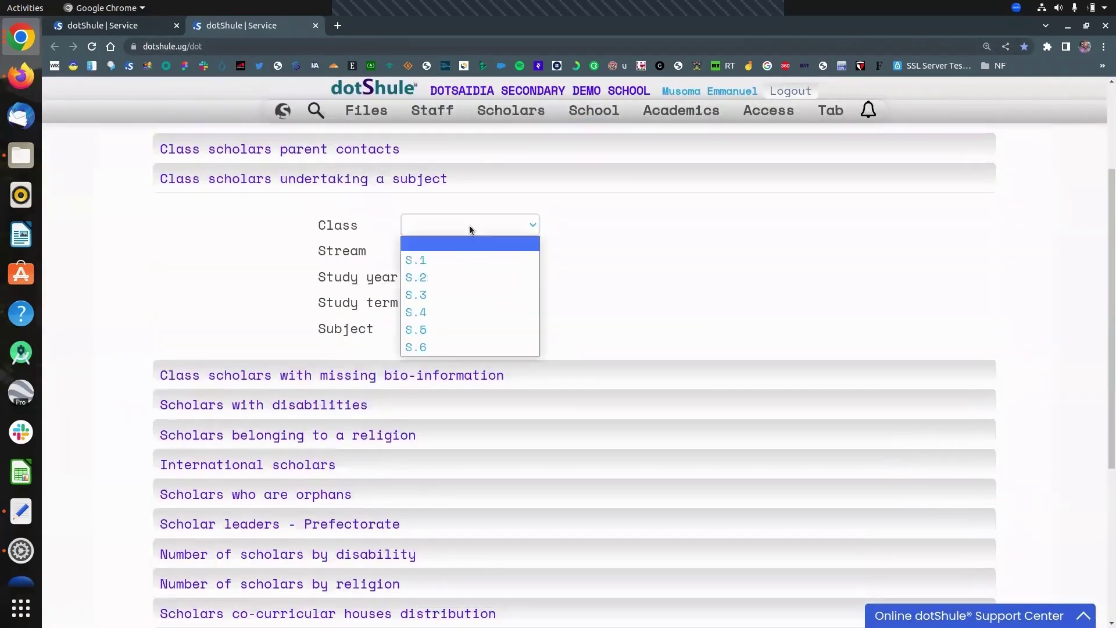
{"action": "left_click", "coordinate": [462, 329]}
{"action": "left_click", "coordinate": [458, 306]}
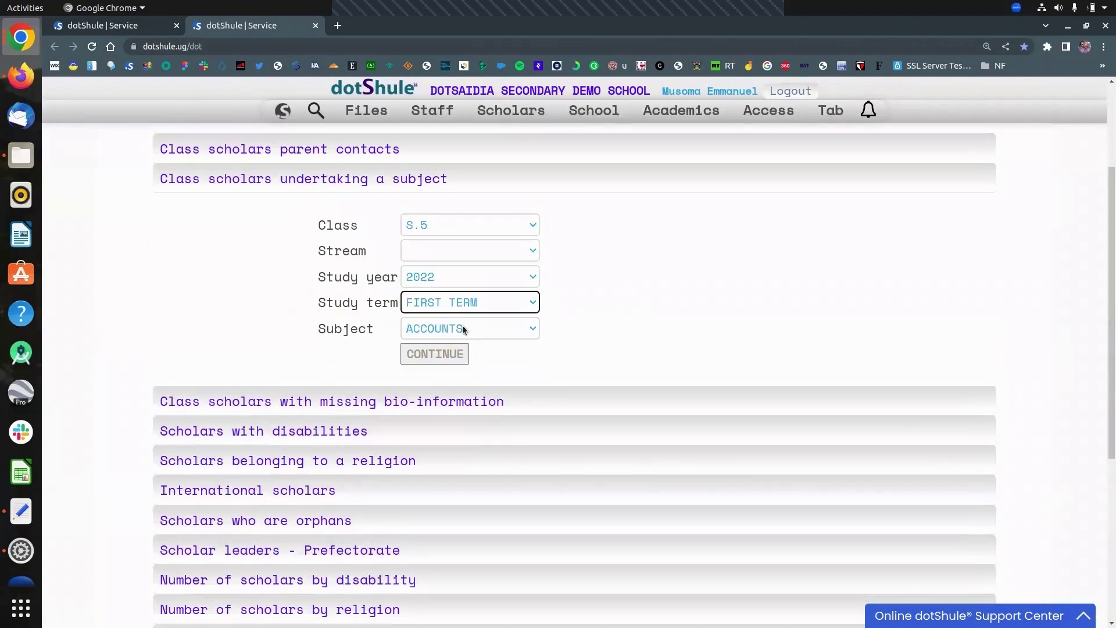
{"action": "left_click", "coordinate": [463, 319]}
{"action": "left_click", "coordinate": [454, 206]}
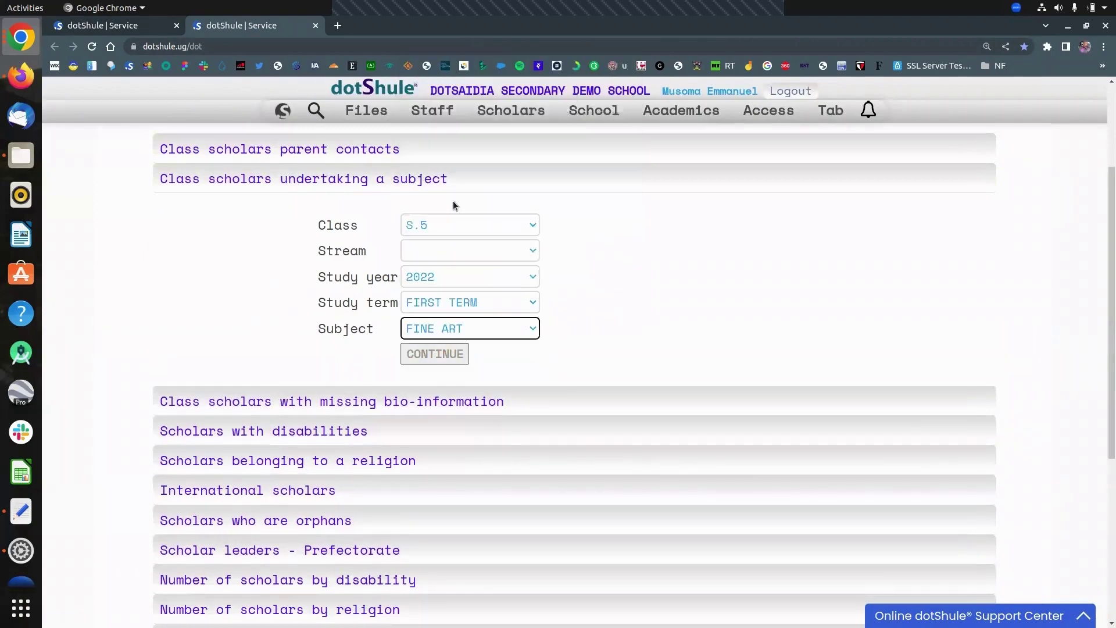
{"action": "left_click", "coordinate": [456, 303]}
{"action": "left_click", "coordinate": [444, 354]}
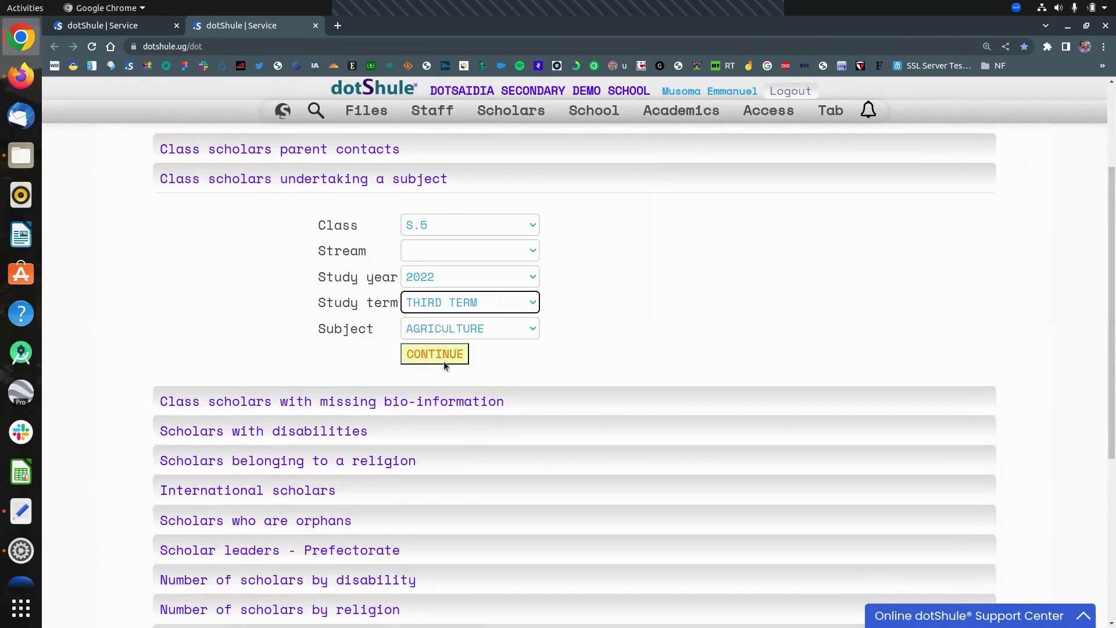
{"action": "left_click", "coordinate": [445, 354]}
{"action": "mouse_move", "coordinate": [511, 111]}
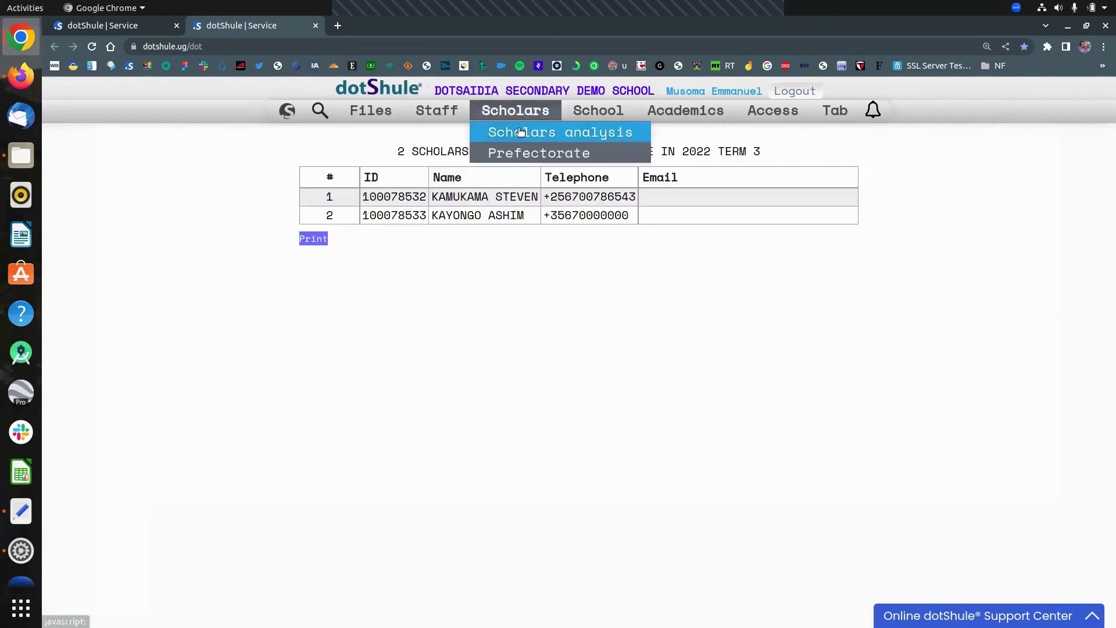
Rerun the report for S.5, 2022 THIRD TERM, FINE ART, listing the 7 scholars.
{"action": "left_click", "coordinate": [520, 130]}
{"action": "scroll", "coordinate": [382, 329], "scroll_direction": "down", "scroll_amount": 1}
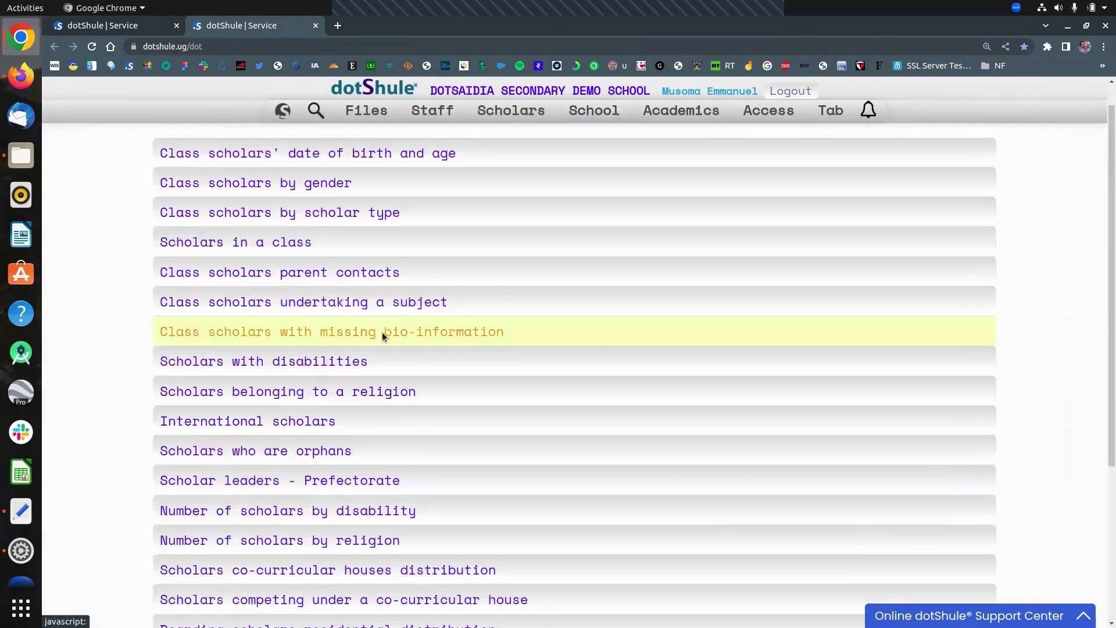
{"action": "left_click", "coordinate": [382, 263]}
{"action": "left_click", "coordinate": [459, 168]}
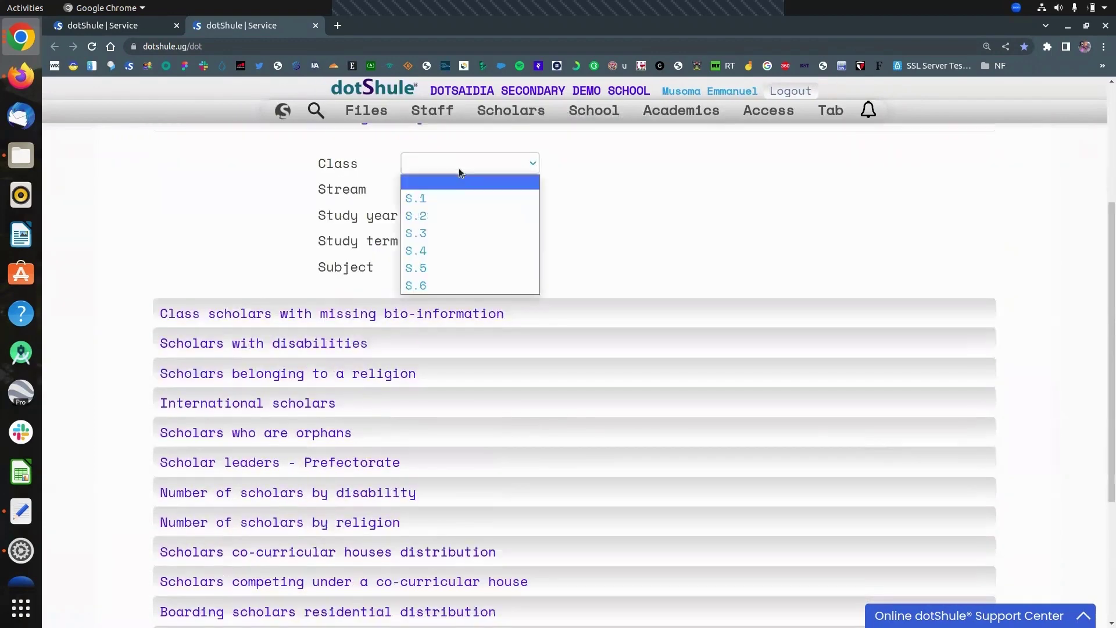
{"action": "left_click", "coordinate": [450, 266]}
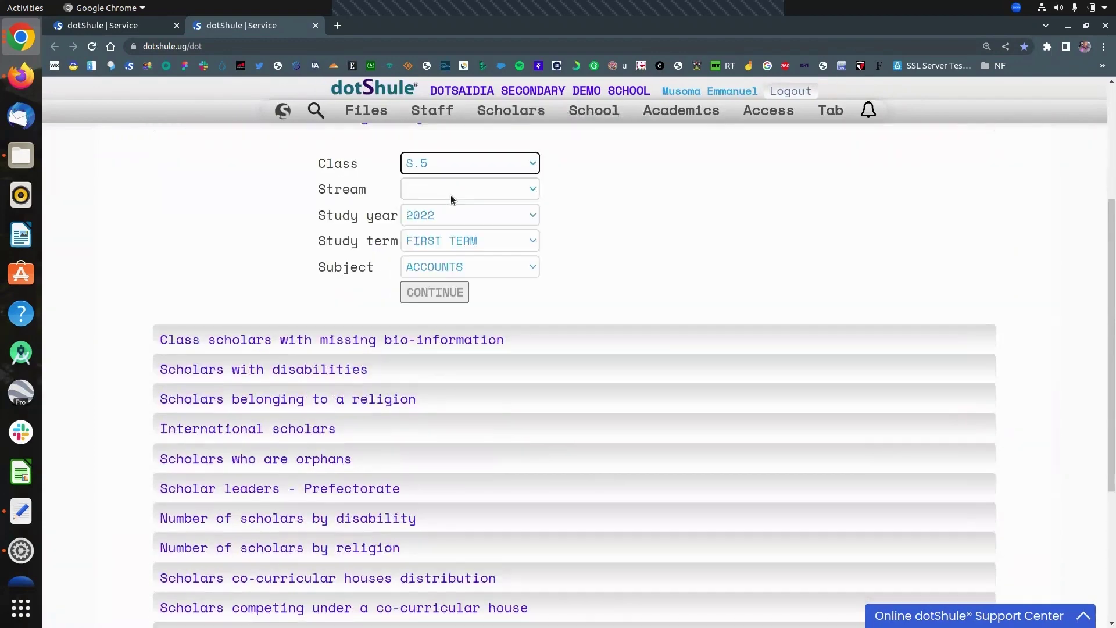
{"action": "left_click", "coordinate": [454, 233]}
{"action": "left_click", "coordinate": [455, 295]}
{"action": "left_click", "coordinate": [459, 273]}
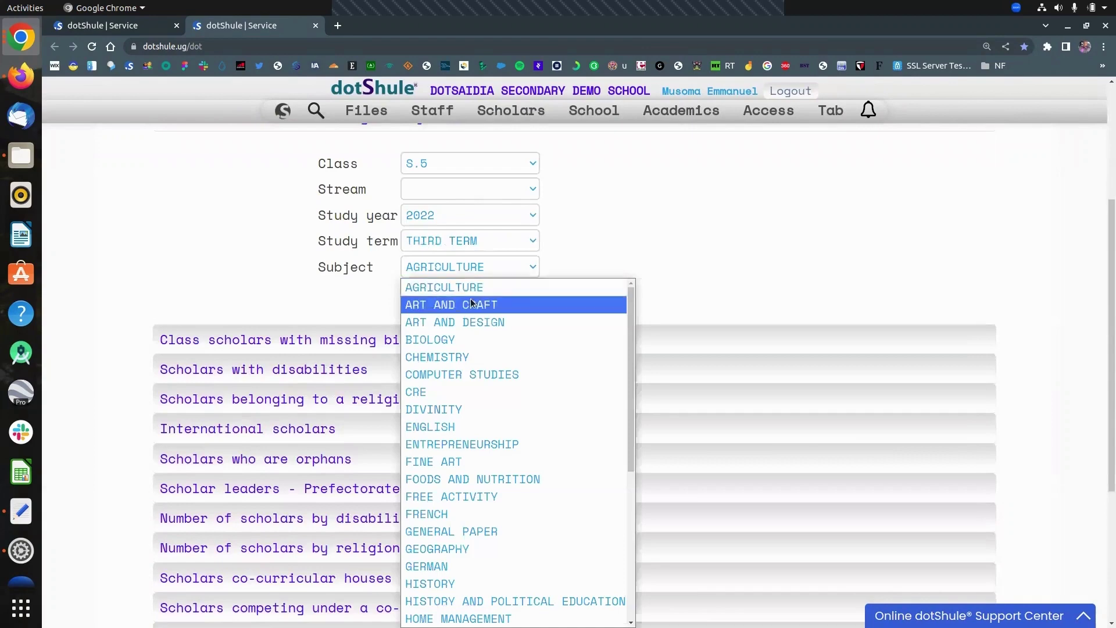
{"action": "left_click", "coordinate": [470, 460]}
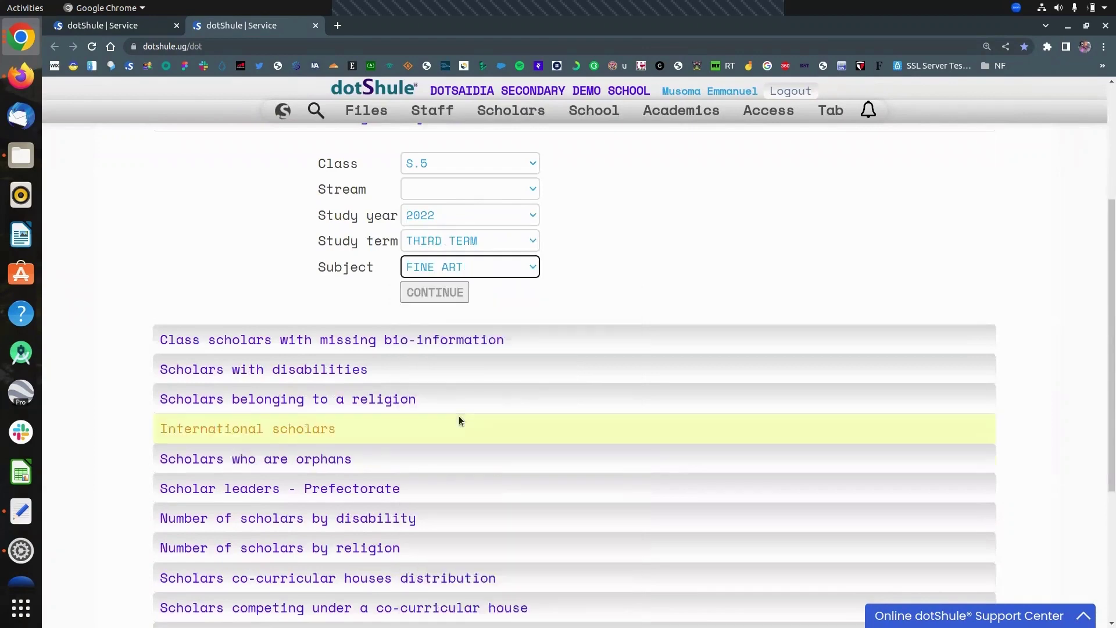
{"action": "left_click", "coordinate": [429, 295]}
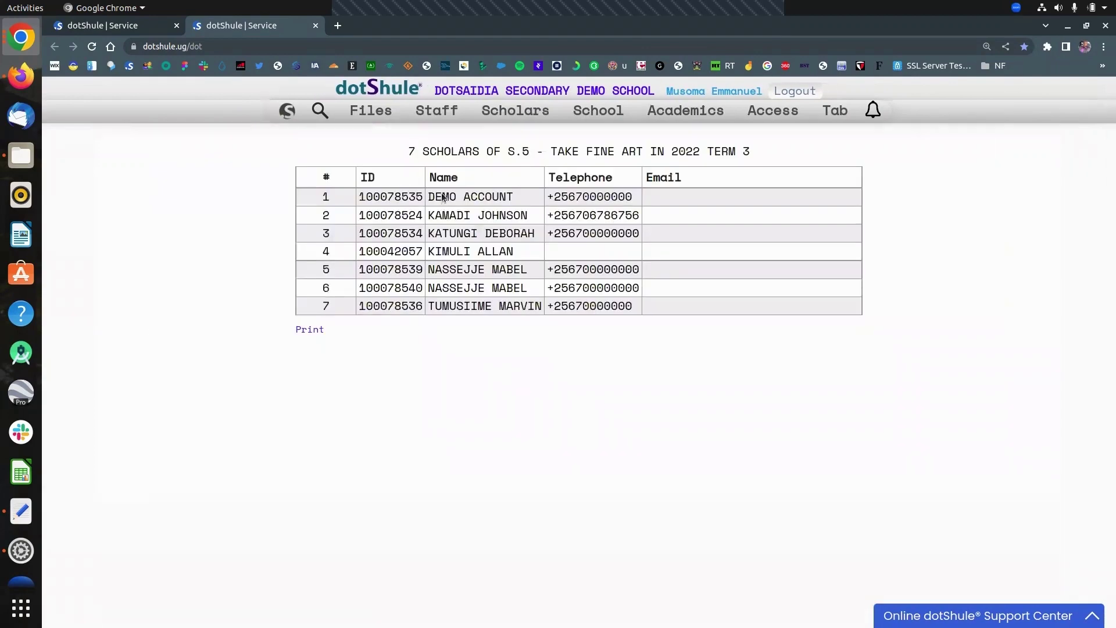
{"action": "mouse_move", "coordinate": [681, 110]}
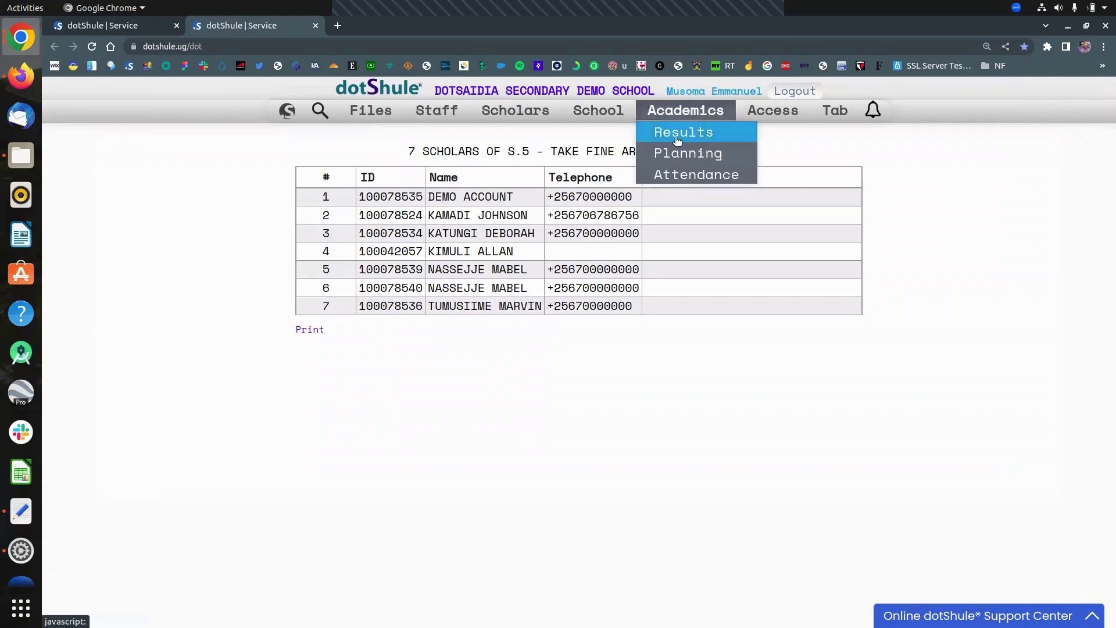
In Manage subject papers scholars' choices, load S.5 stream S.5M FINE ART paper choices.
{"action": "left_click", "coordinate": [677, 141]}
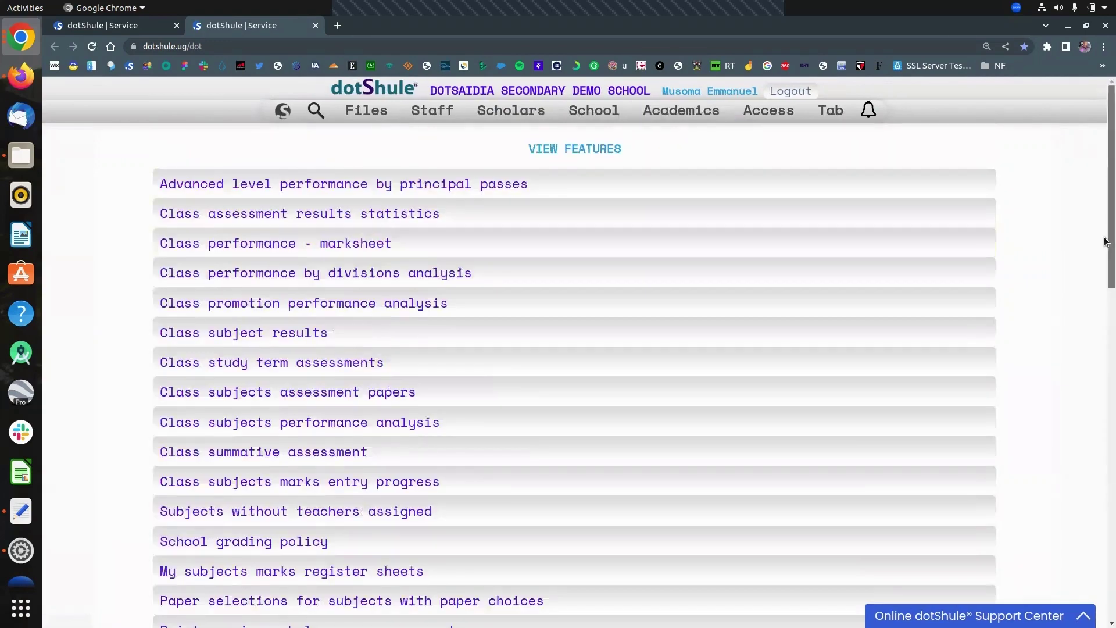
{"action": "left_click_drag", "start_coordinate": [1105, 241], "coordinate": [1105, 523]}
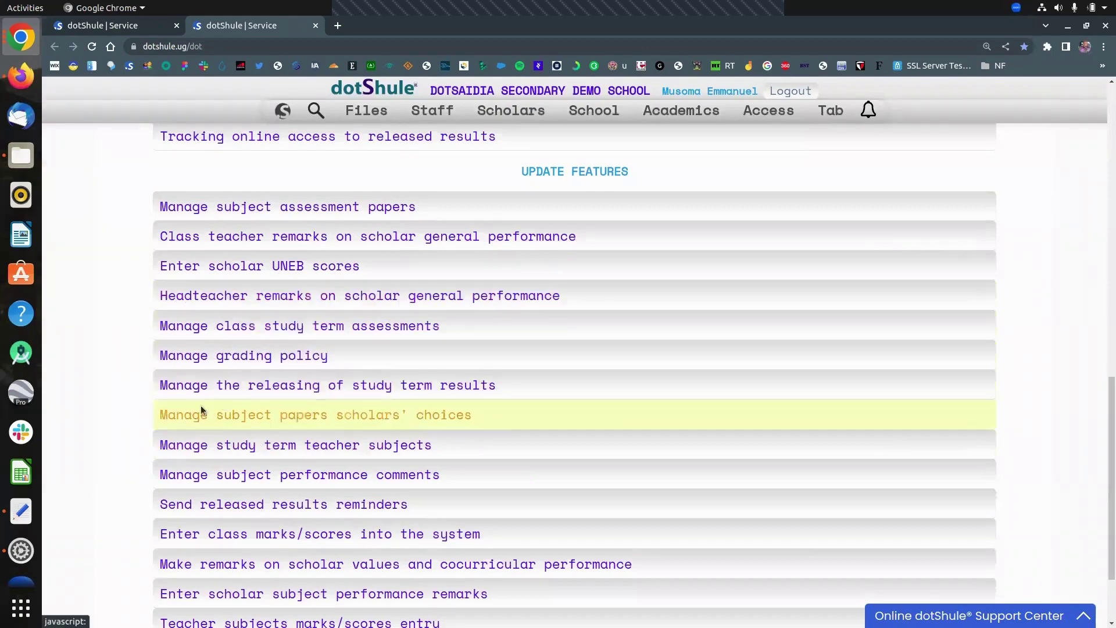
{"action": "left_click", "coordinate": [364, 412]}
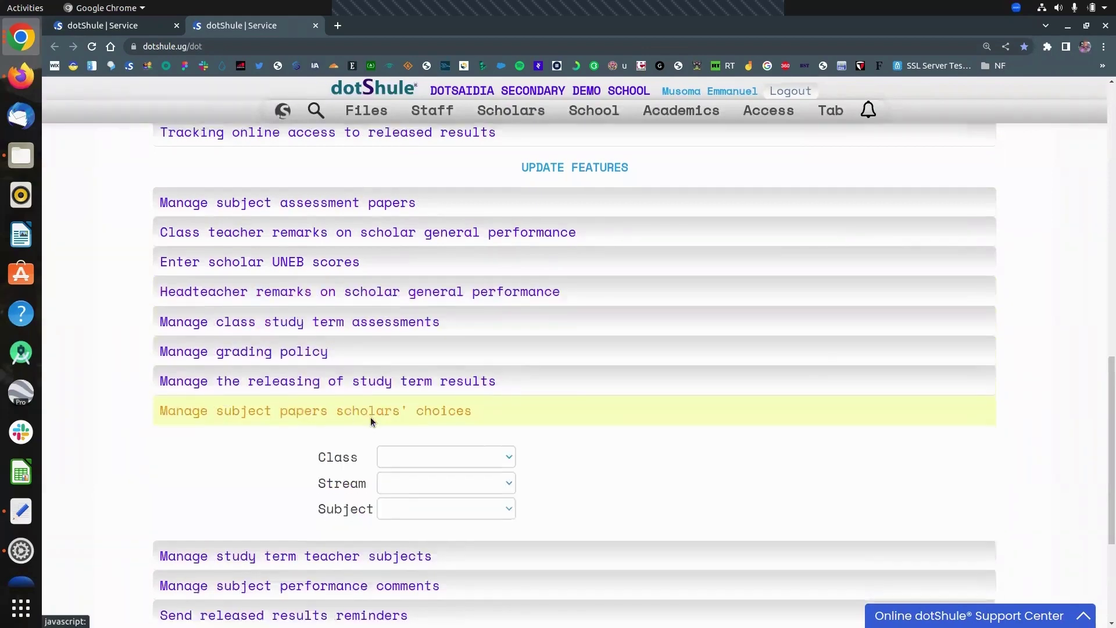
{"action": "left_click", "coordinate": [426, 396]}
{"action": "left_click", "coordinate": [425, 472]}
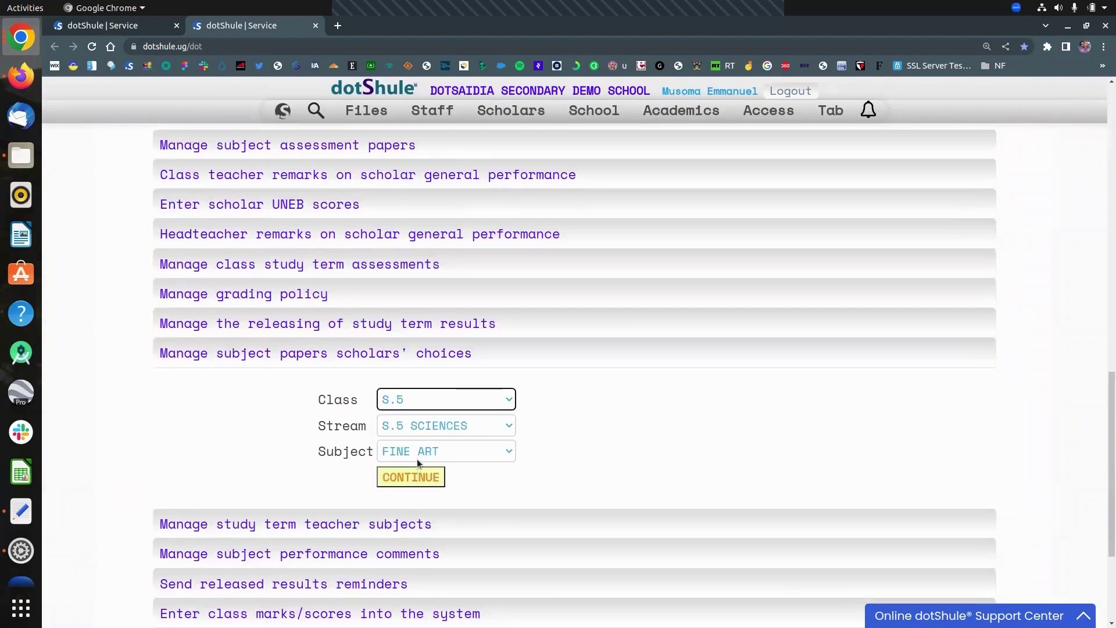
{"action": "left_click", "coordinate": [416, 474]}
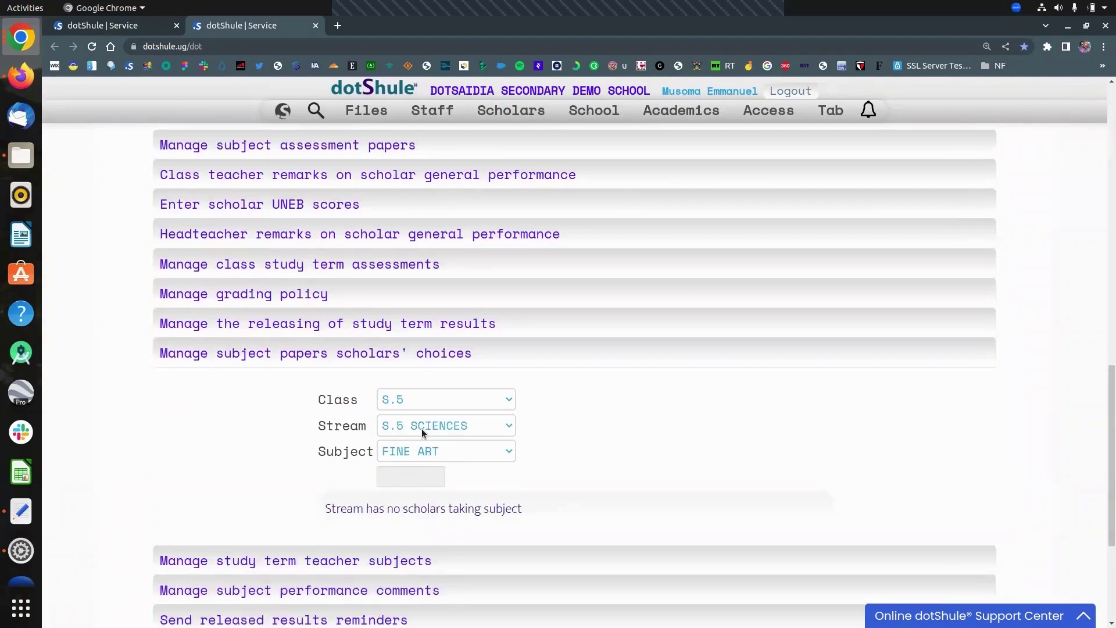
{"action": "left_click", "coordinate": [422, 428]}
{"action": "left_click", "coordinate": [420, 498]}
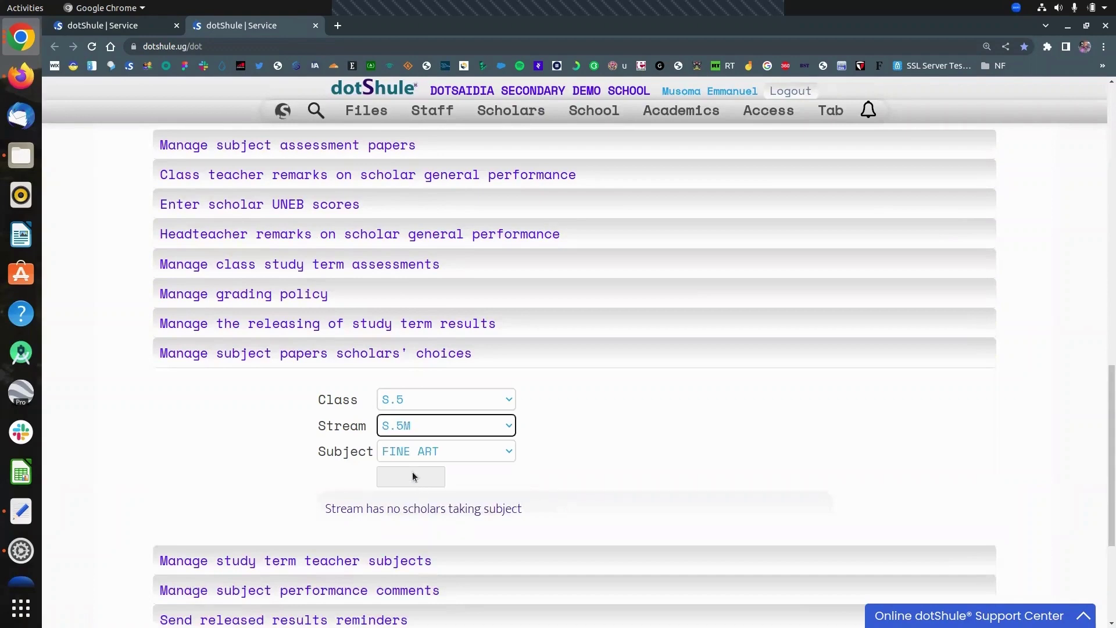
{"action": "left_click", "coordinate": [288, 454]}
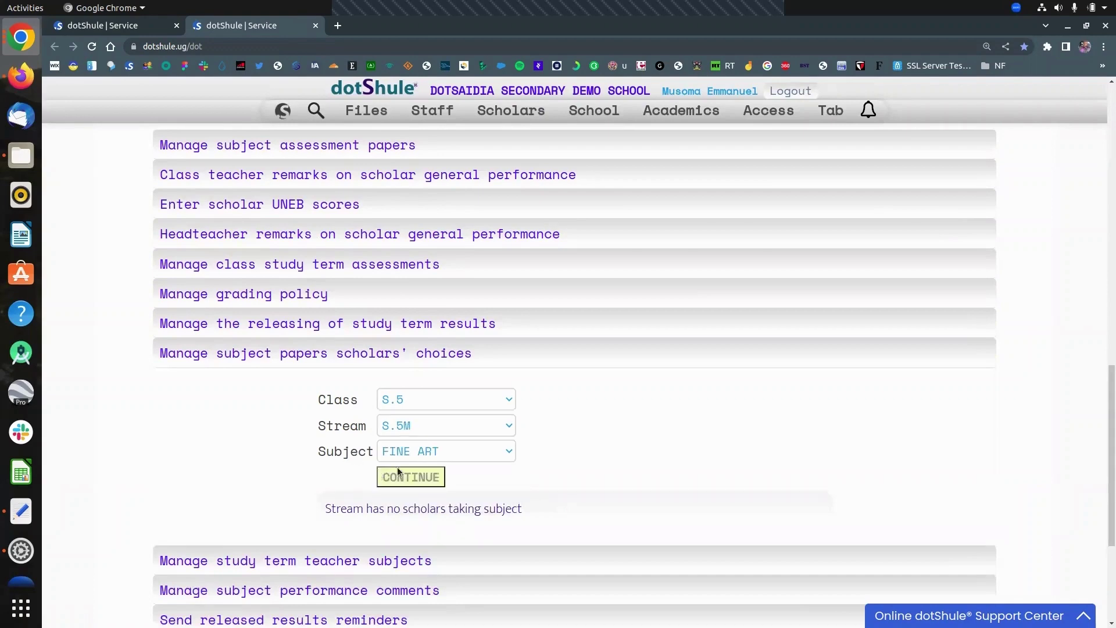
Tick Paper 4 for the first and second S.5M scholars and save the Fine Art paper choices.
{"action": "left_click", "coordinate": [397, 466]}
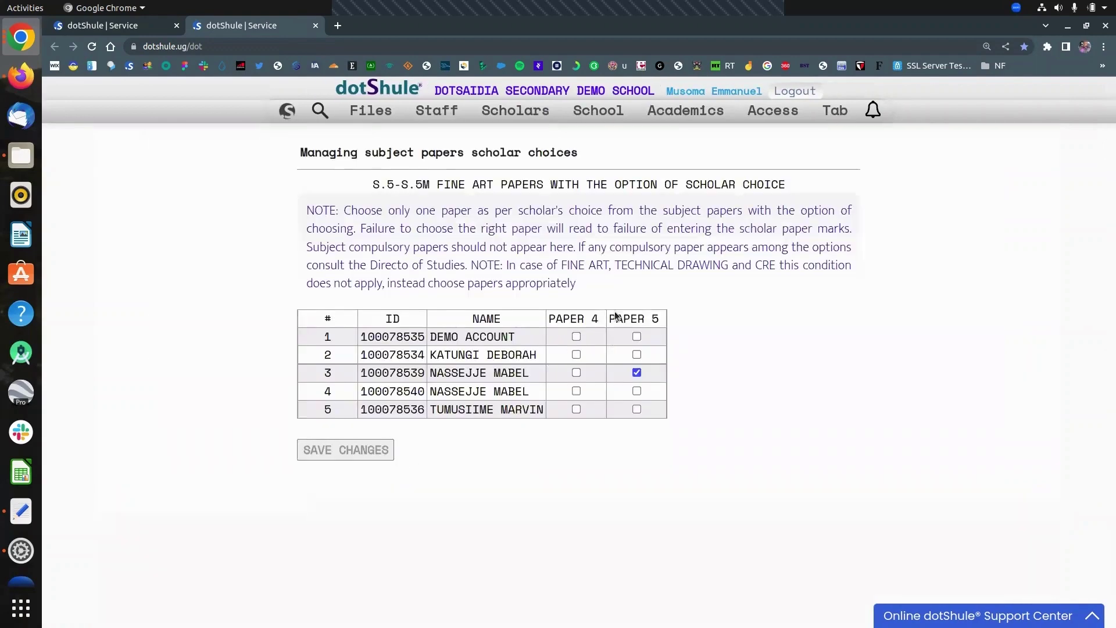
{"action": "left_click", "coordinate": [577, 353]}
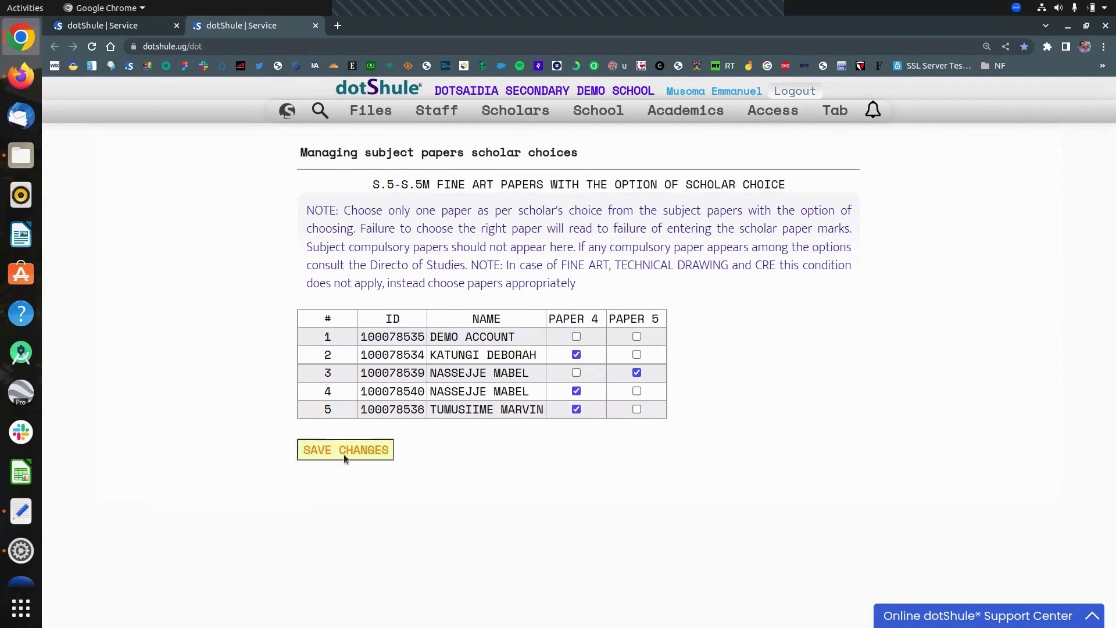
{"action": "left_click", "coordinate": [345, 453]}
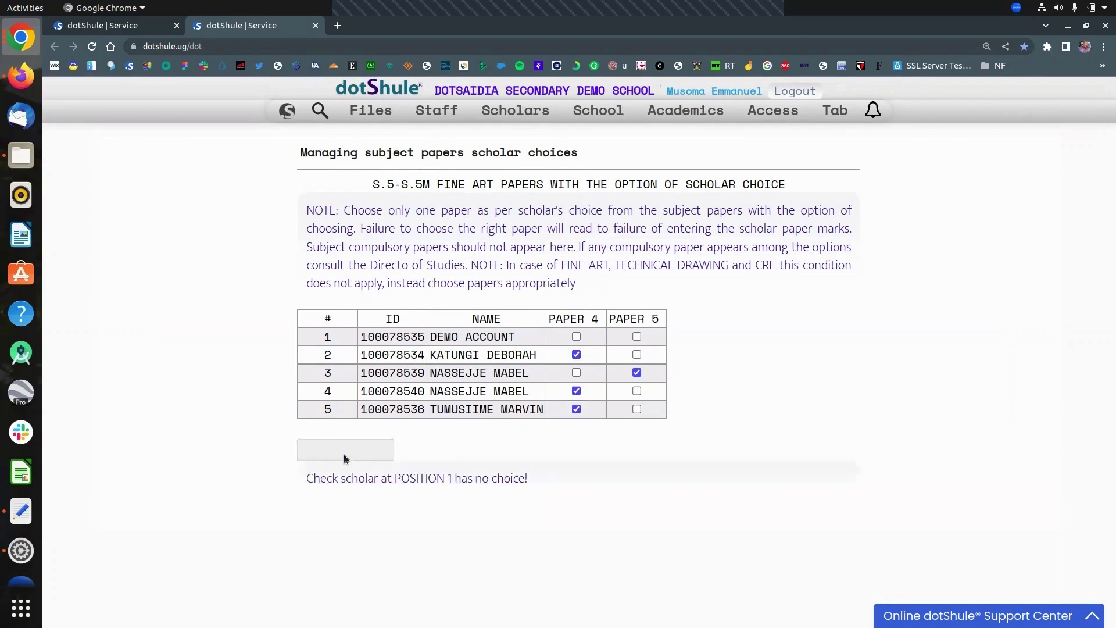
{"action": "left_click", "coordinate": [576, 337]}
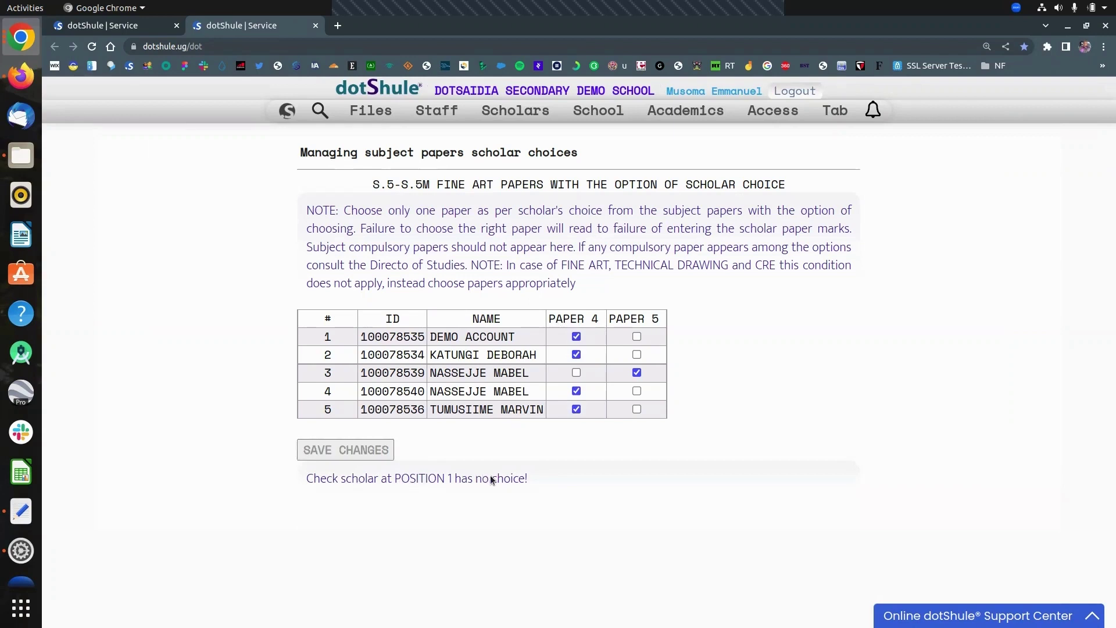
{"action": "left_click", "coordinate": [356, 450]}
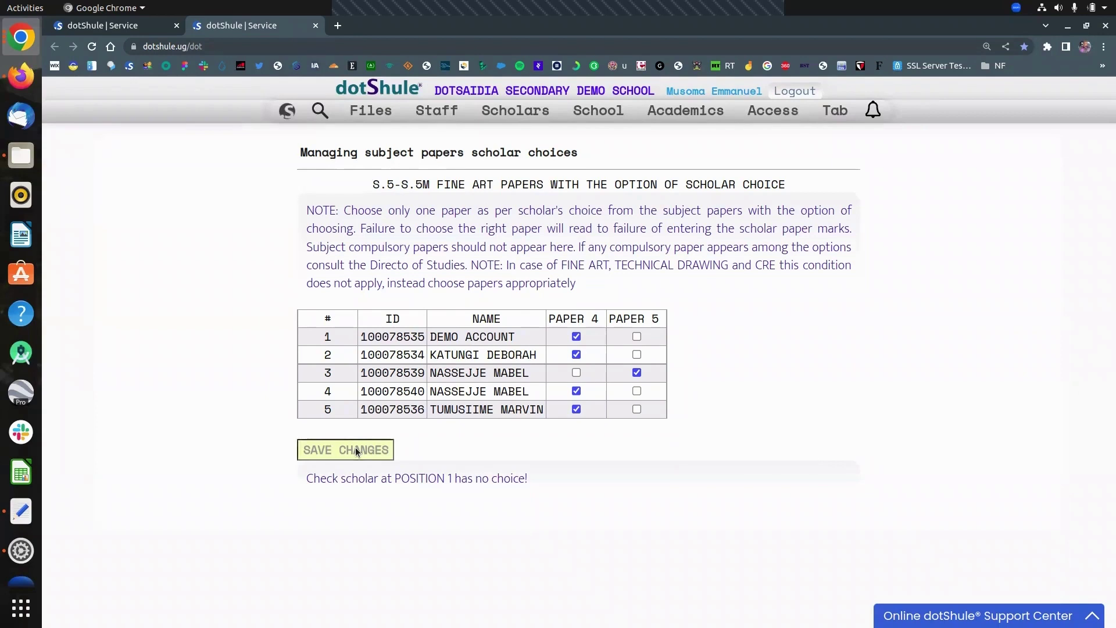